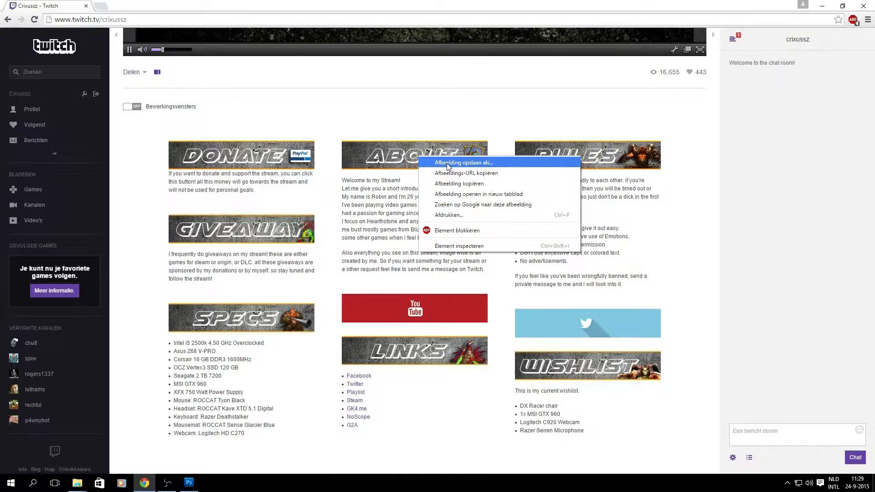
Save the About panel image from the Twitch channel page and open the downloaded PNG in Photoshop.
{"action": "left_click", "coordinate": [360, 232]}
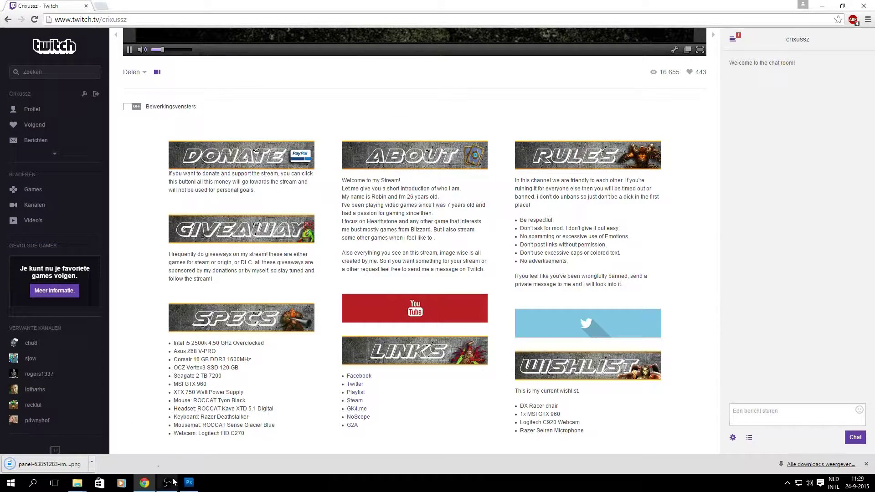
{"action": "left_click", "coordinate": [189, 484]}
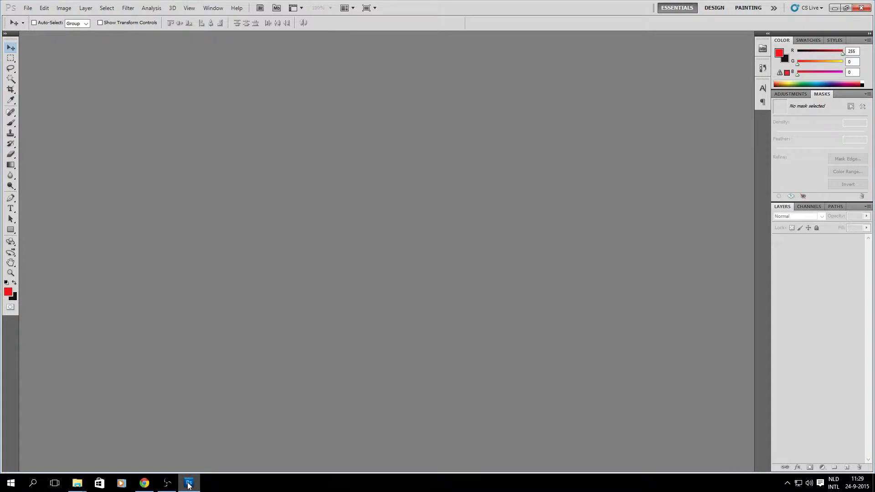
{"action": "left_click", "coordinate": [144, 483]}
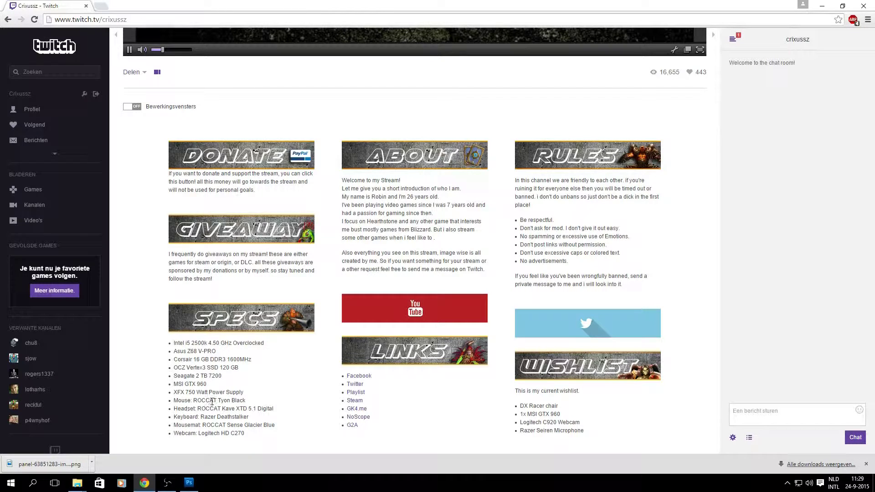
{"action": "left_click_drag", "start_coordinate": [79, 461], "coordinate": [350, 161]}
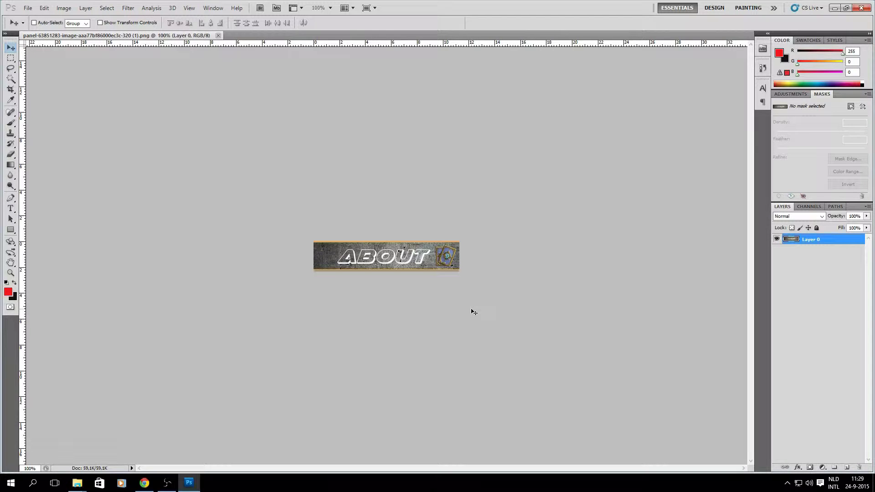
Fill the panel layer with the background color, select the fill with the Magic Wand, delete it to transparency and deselect.
{"action": "key", "text": "ctrl+BackSpace"}
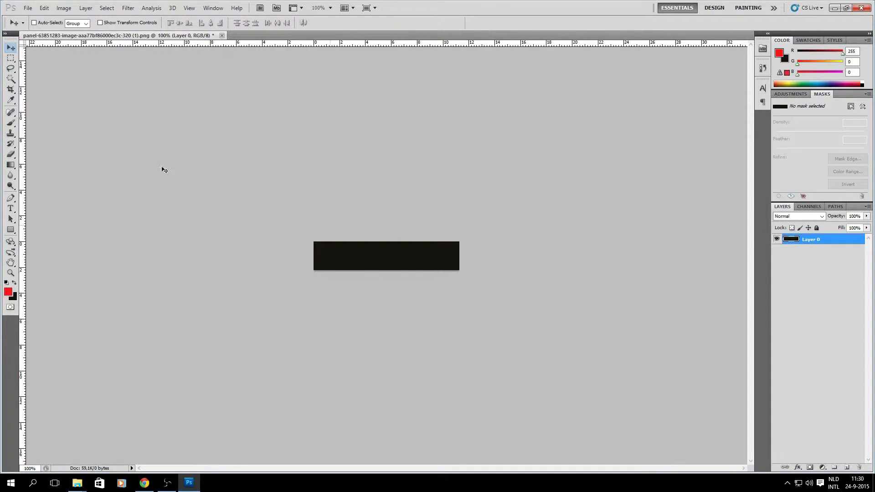
{"action": "left_click", "coordinate": [11, 79]}
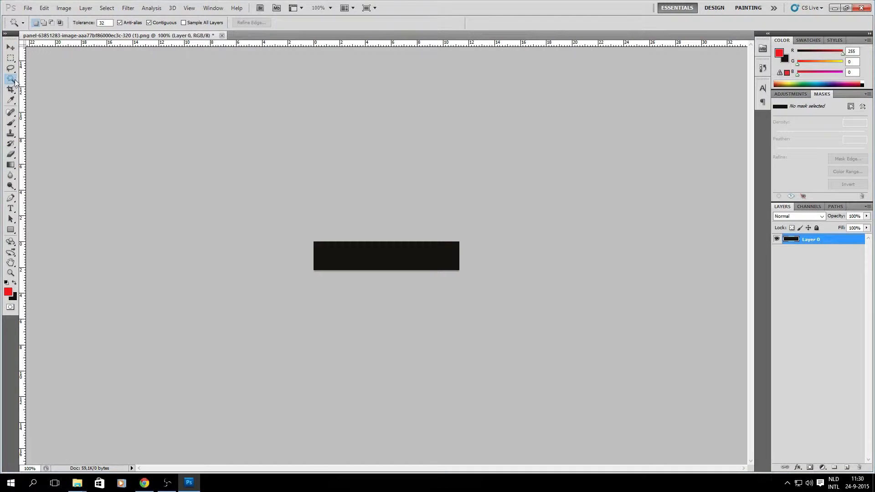
{"action": "left_click", "coordinate": [393, 253]}
{"action": "key", "text": "Delete"}
{"action": "key", "text": "ctrl+d"}
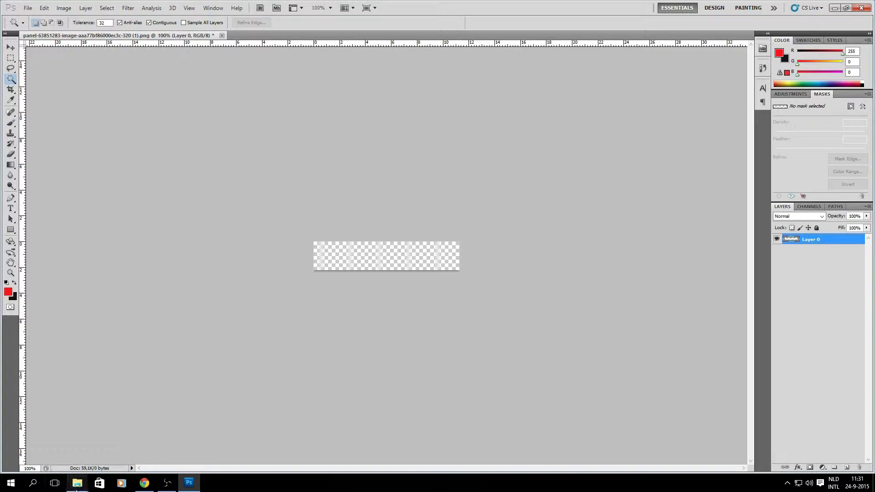
Place the image texture_291_by_sirius_sdz-d5cdczc.jpg from the Textures folder into the empty panel document.
{"action": "mouse_move", "coordinate": [76, 488]}
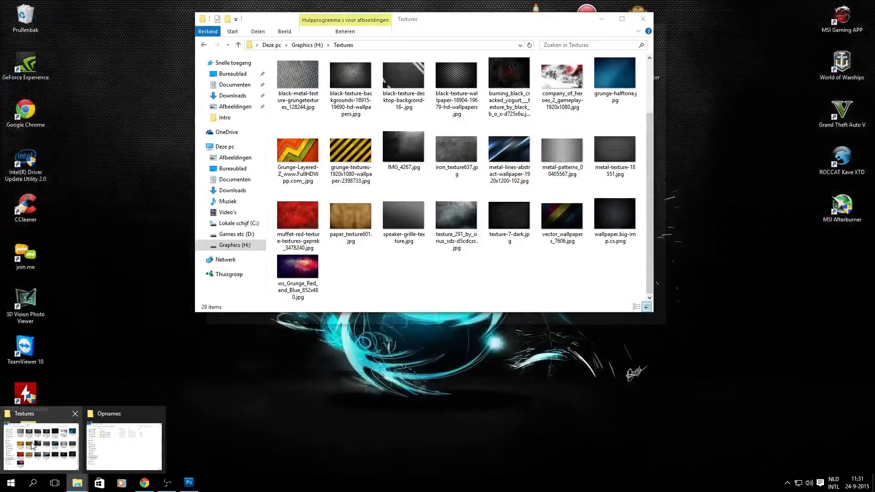
{"action": "left_click", "coordinate": [37, 445]}
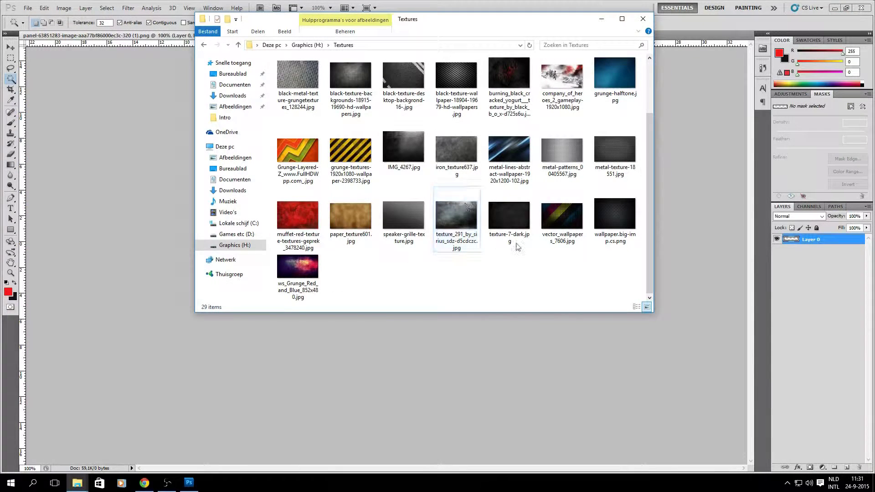
{"action": "scroll", "coordinate": [456, 249], "scroll_direction": "up", "scroll_amount": 1}
{"action": "scroll", "coordinate": [433, 250], "scroll_direction": "down", "scroll_amount": 1}
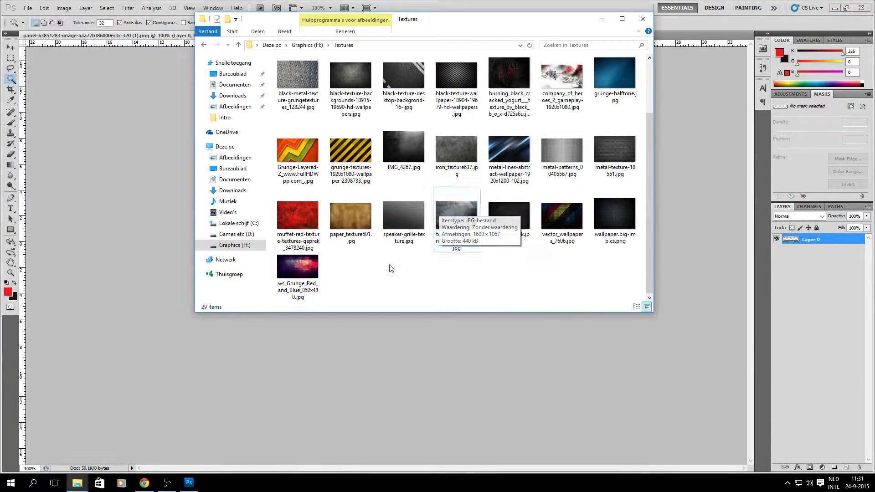
{"action": "left_click", "coordinate": [477, 219]}
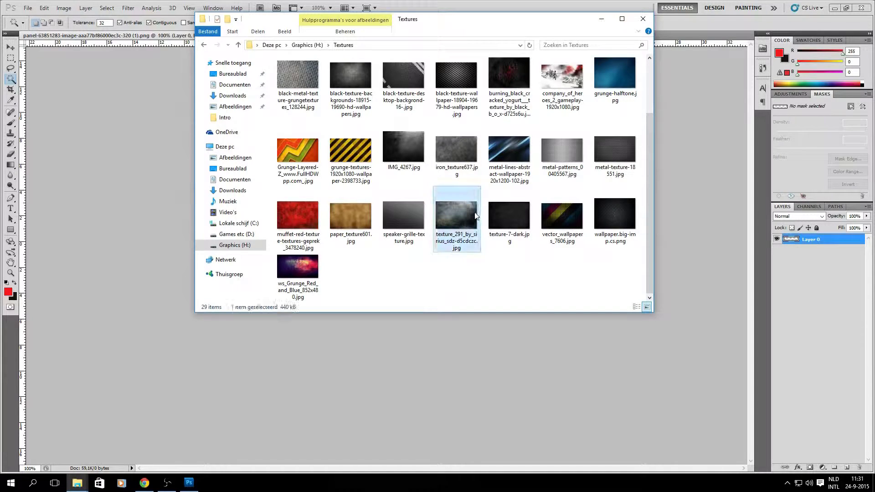
{"action": "left_click_drag", "start_coordinate": [458, 209], "coordinate": [313, 305]}
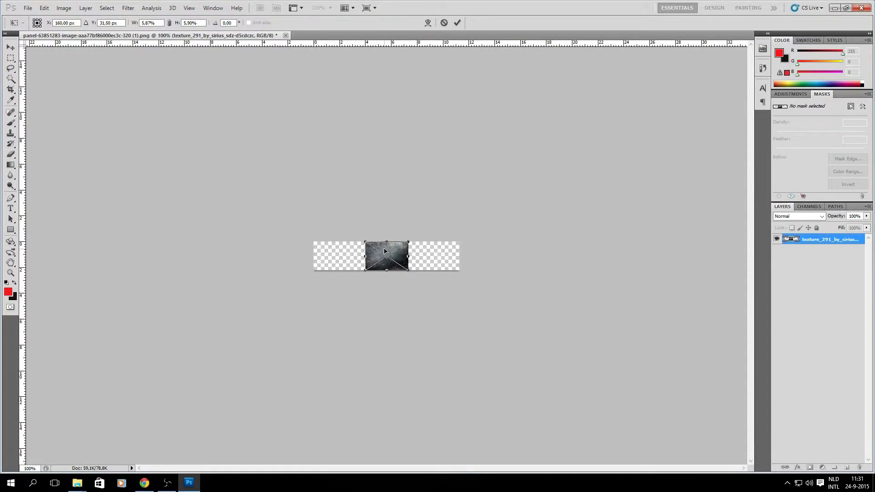
Scale the placed texture proportionally to about 41%, position it so it covers the whole canvas, and commit the placement.
{"action": "left_click_drag", "start_coordinate": [384, 253], "coordinate": [329, 253]}
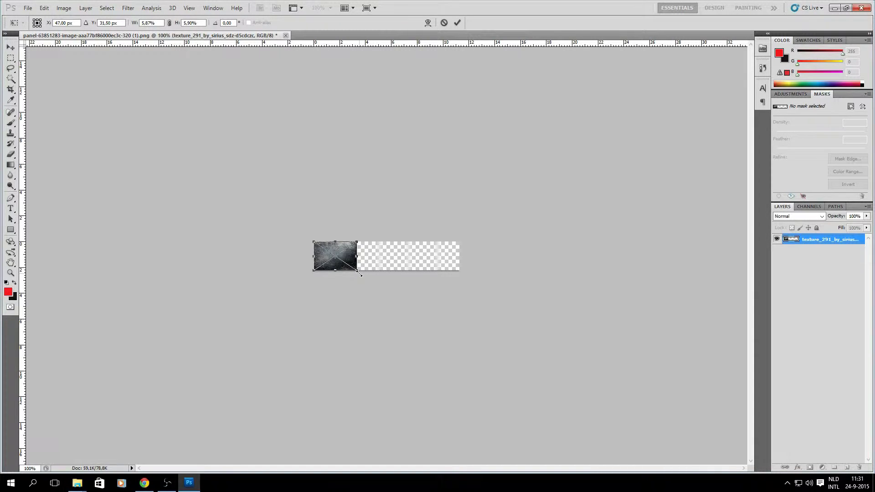
{"action": "left_click_drag", "start_coordinate": [359, 274], "coordinate": [620, 460]}
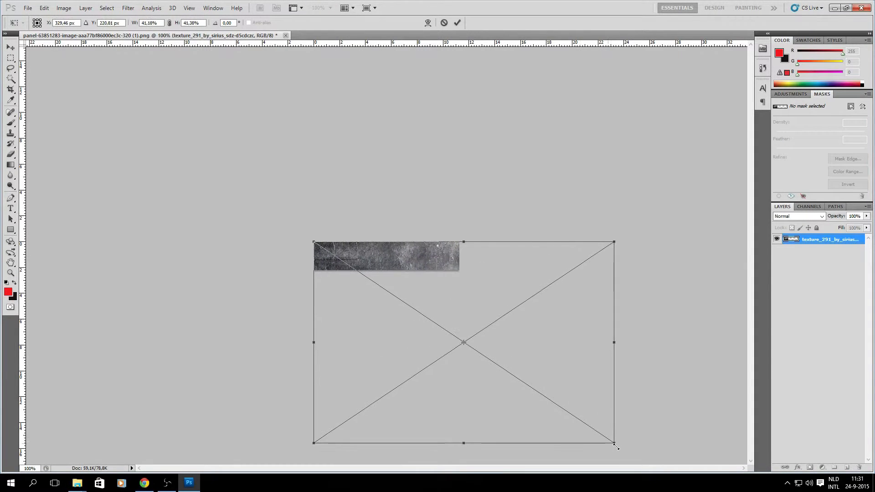
{"action": "left_click_drag", "start_coordinate": [469, 271], "coordinate": [424, 252]}
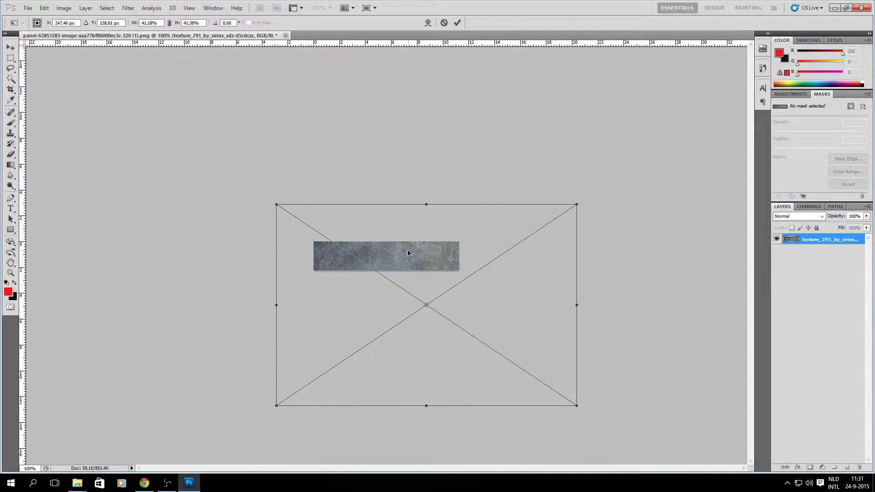
{"action": "left_click", "coordinate": [10, 49]}
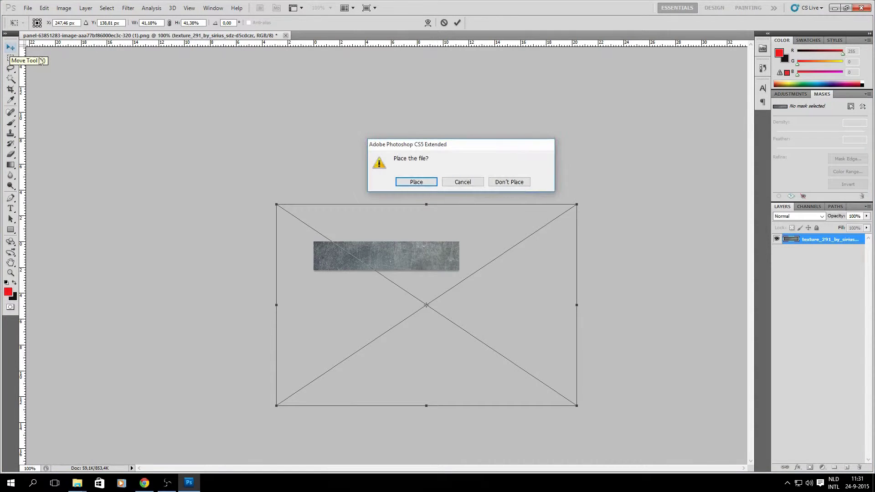
{"action": "left_click", "coordinate": [416, 182]}
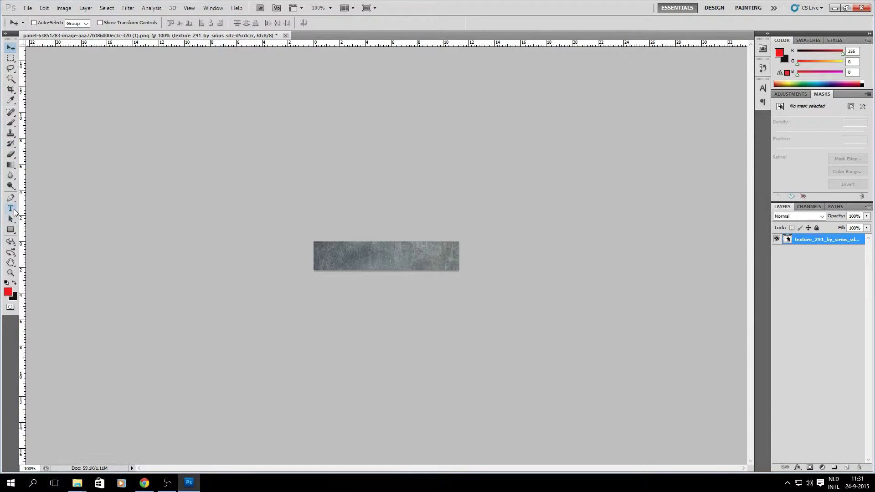
Add the text "About" in Airstrike Bold 3D at 52.43 pt and center it on the panel.
{"action": "left_click", "coordinate": [12, 210]}
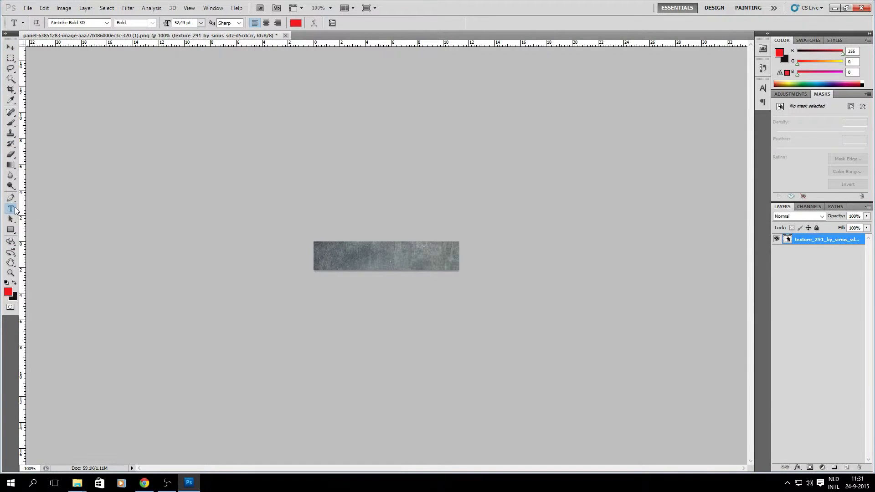
{"action": "left_click", "coordinate": [107, 23]}
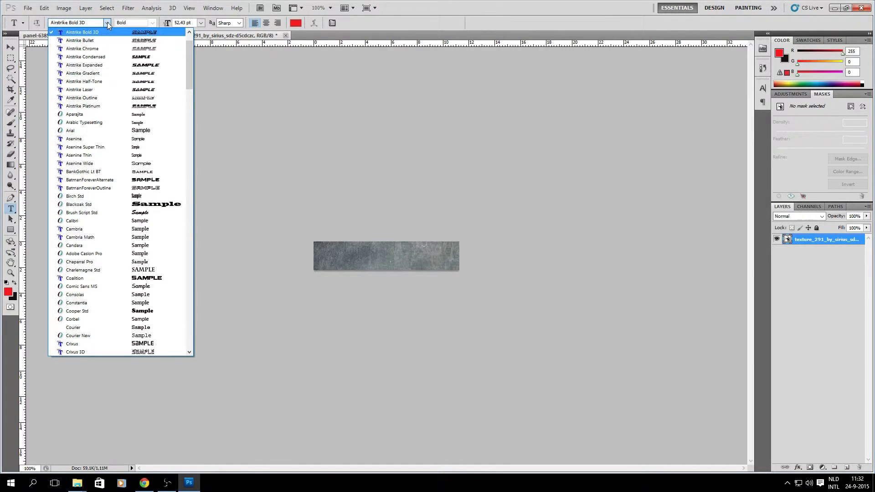
{"action": "left_click", "coordinate": [107, 23]}
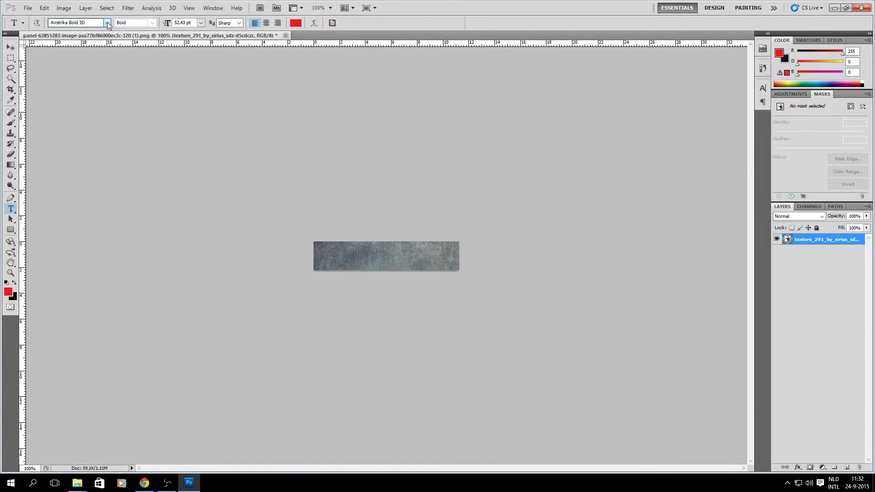
{"action": "left_click", "coordinate": [332, 257]}
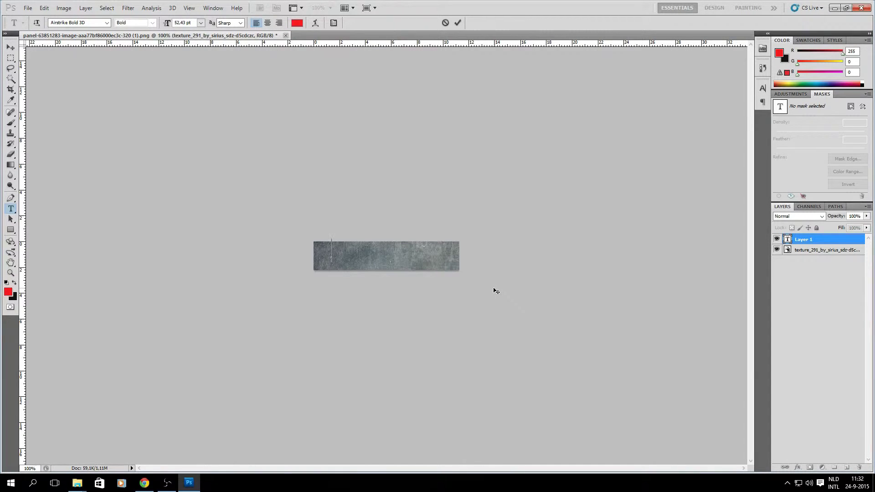
{"action": "type", "text": "AE"}
{"action": "type", "text": "OUT"}
{"action": "left_click", "coordinate": [11, 47]}
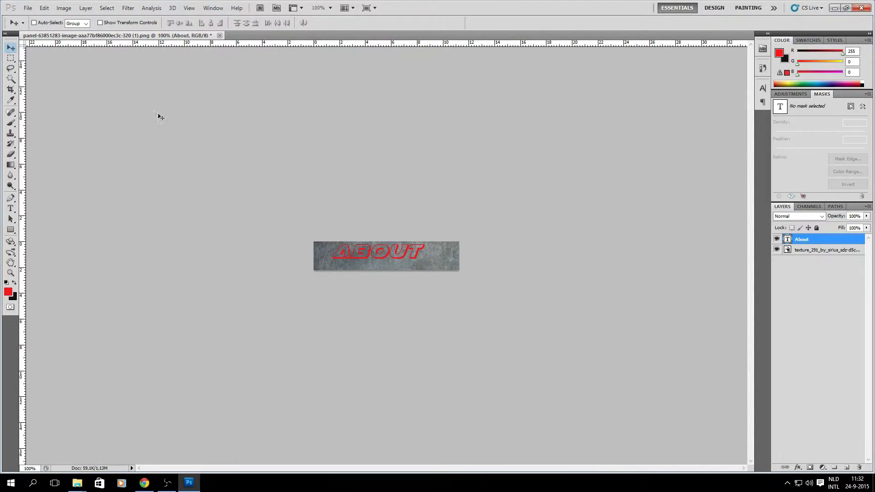
{"action": "left_click_drag", "start_coordinate": [417, 257], "coordinate": [401, 264]}
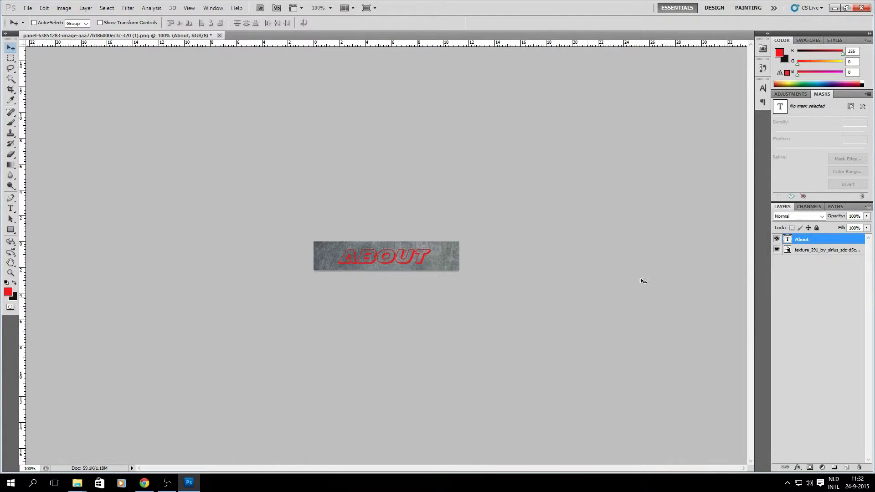
Add a Color Overlay effect to the About text layer and set its color to white (ffffff).
{"action": "right_click", "coordinate": [805, 242]}
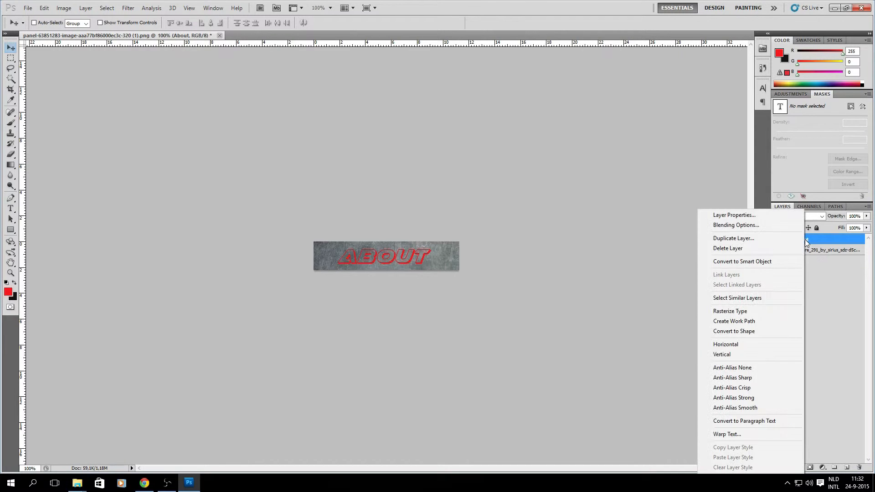
{"action": "left_click", "coordinate": [785, 226]}
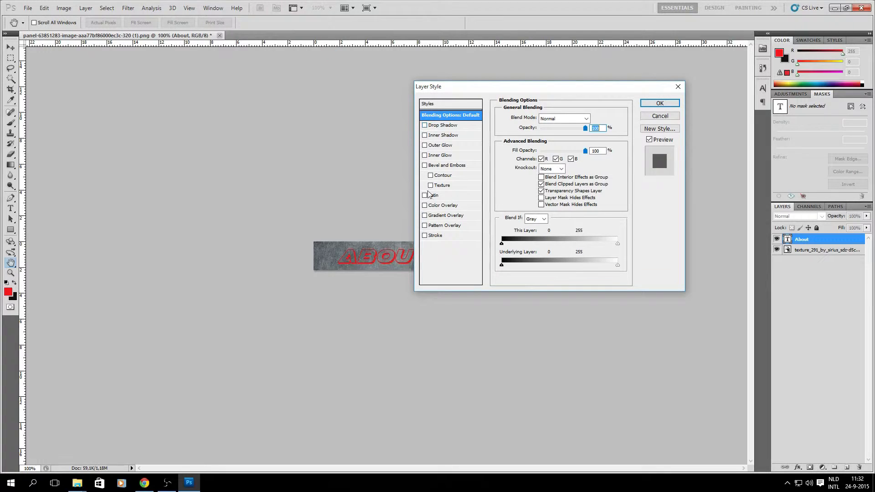
{"action": "left_click", "coordinate": [425, 205]}
{"action": "left_click", "coordinate": [445, 206]}
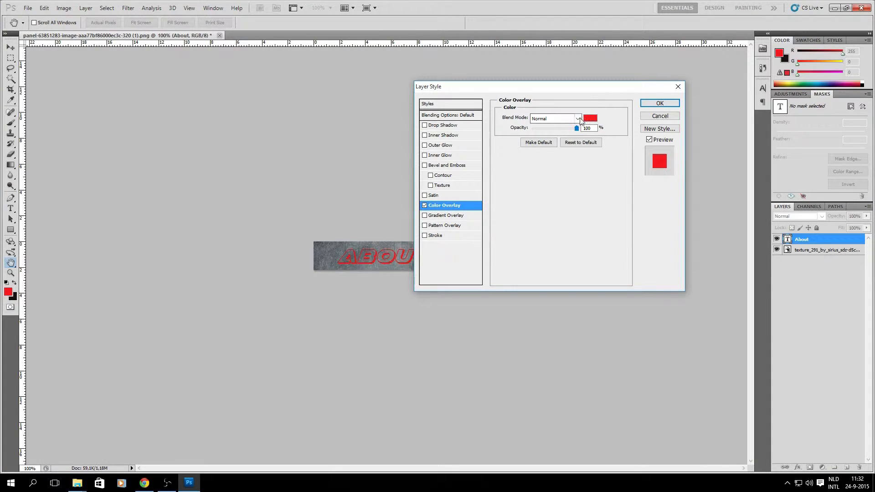
{"action": "left_click", "coordinate": [594, 122]}
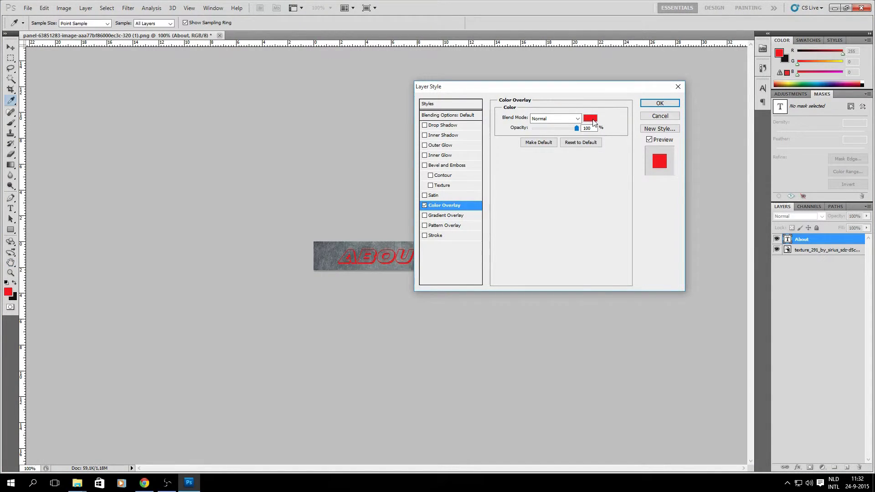
{"action": "left_click_drag", "start_coordinate": [531, 201], "coordinate": [584, 185]}
{"action": "left_click", "coordinate": [544, 217]}
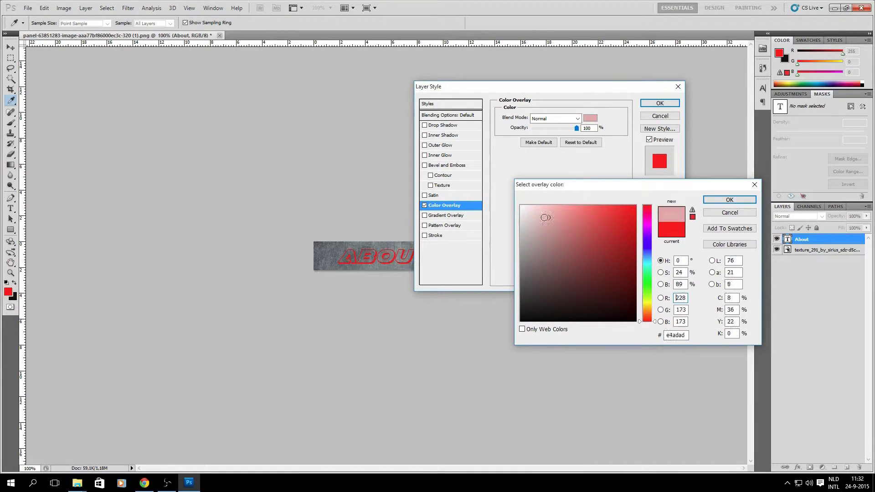
{"action": "left_click_drag", "start_coordinate": [545, 218], "coordinate": [521, 206]}
{"action": "mouse_move", "coordinate": [525, 203]}
{"action": "left_mouse_down"}
{"action": "mouse_move", "coordinate": [537, 207]}
{"action": "mouse_move", "coordinate": [519, 326]}
{"action": "mouse_move", "coordinate": [521, 206]}
{"action": "left_mouse_up"}
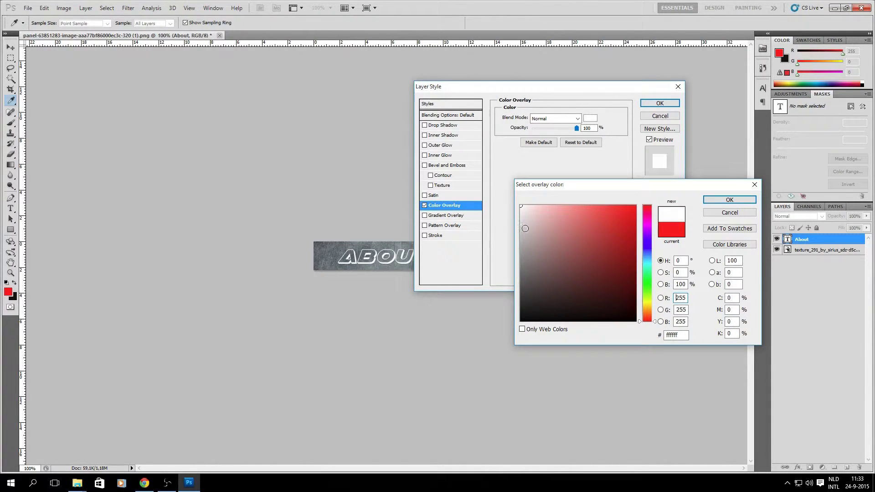
{"action": "left_click", "coordinate": [718, 201]}
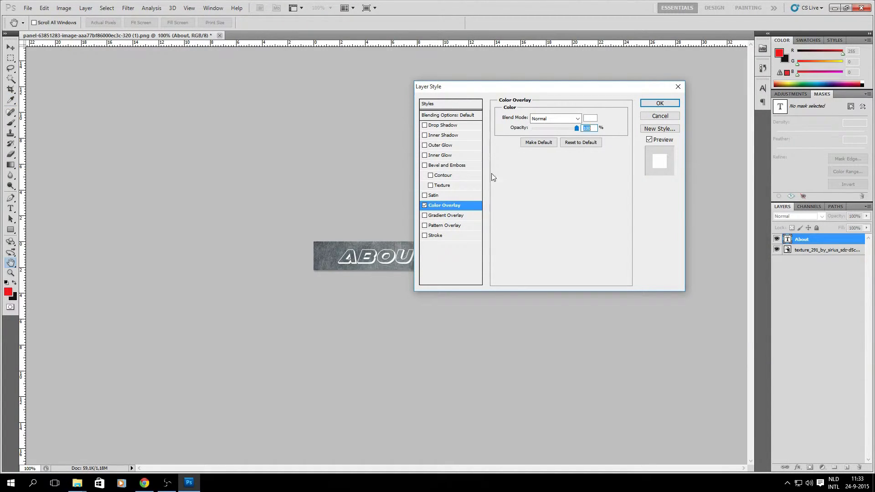
Compare the About text with and without a drop shadow, leave the shadow off and apply the layer style.
{"action": "left_click", "coordinate": [424, 126]}
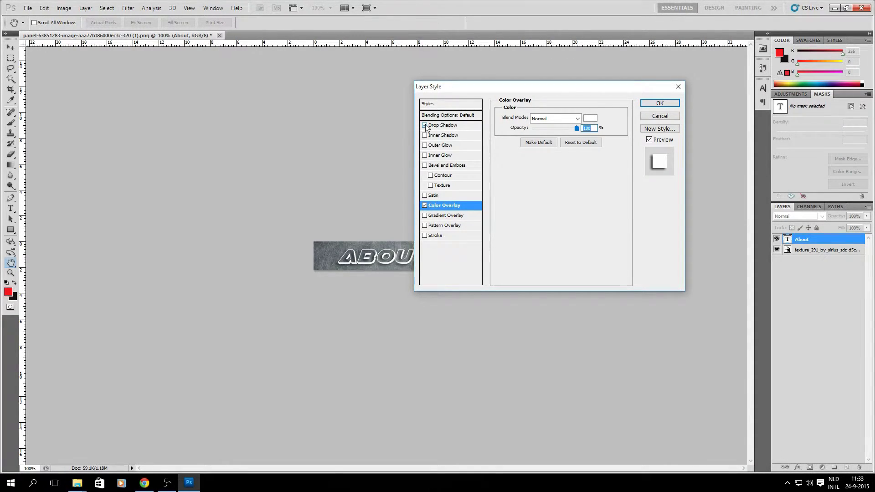
{"action": "left_click", "coordinate": [425, 126]}
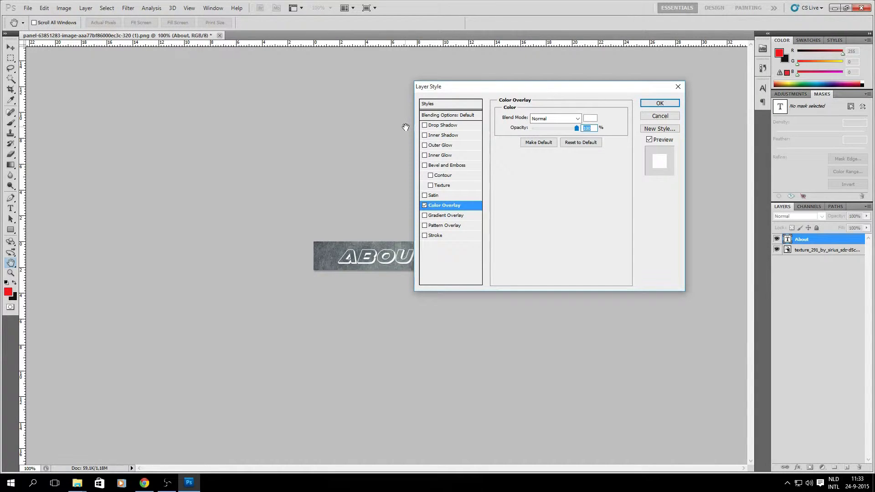
{"action": "left_click", "coordinate": [424, 126]}
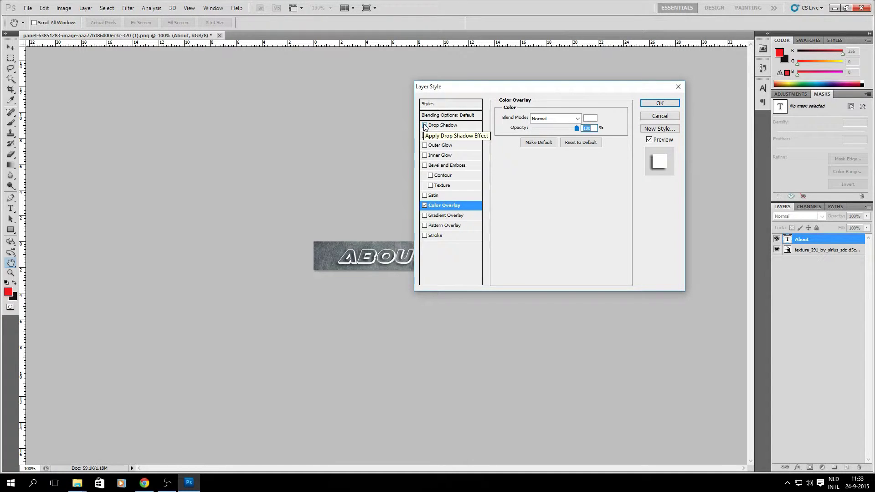
{"action": "left_click", "coordinate": [424, 126]}
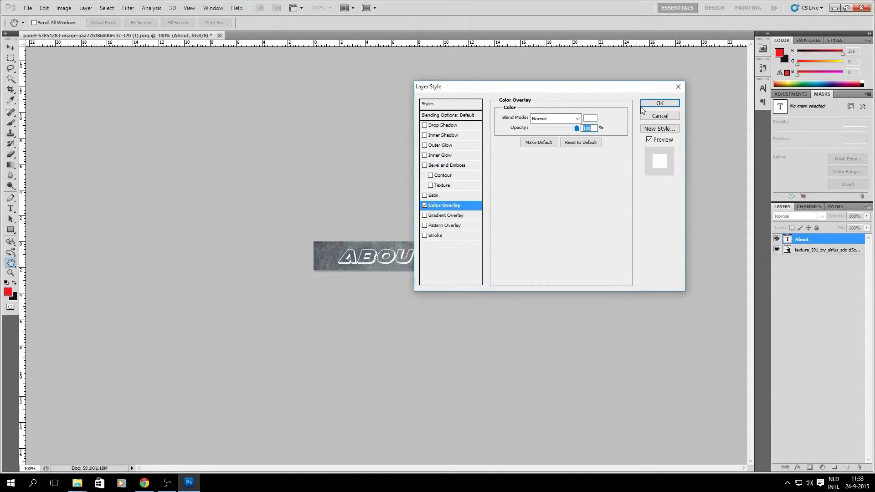
{"action": "left_click", "coordinate": [642, 106]}
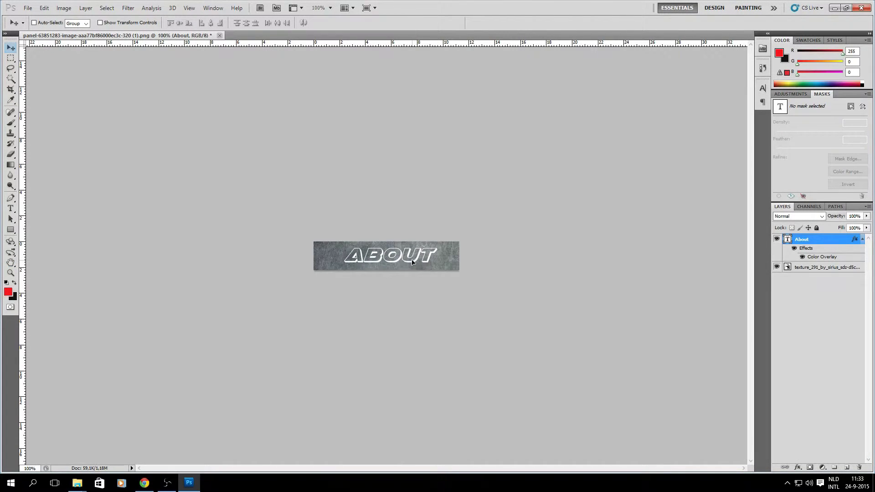
Nudge the About text slightly to center it on the panel and add a new empty layer above it.
{"action": "left_click_drag", "start_coordinate": [409, 263], "coordinate": [409, 263]}
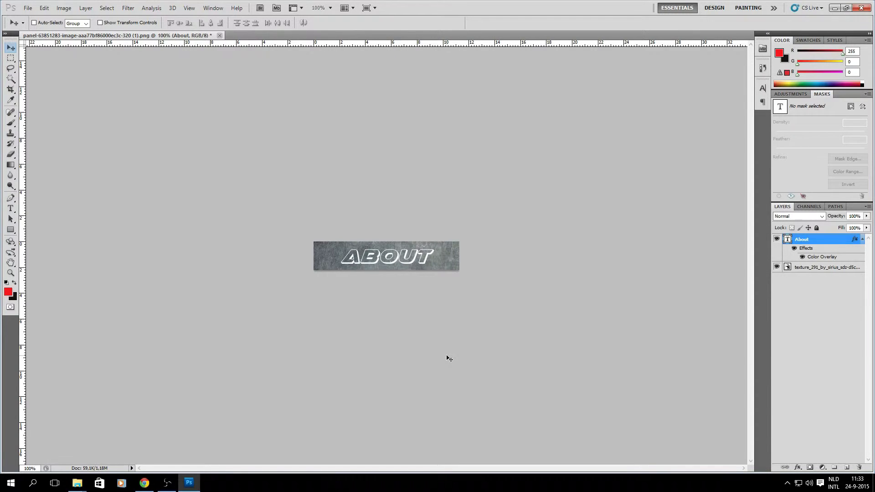
{"action": "left_click", "coordinate": [846, 467]}
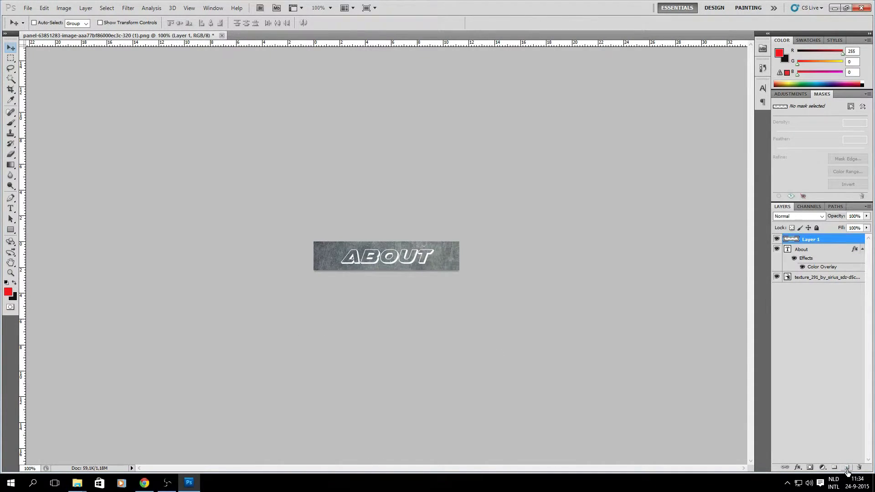
Switch to the Brush tool and set the foreground color to yellow (fff600).
{"action": "left_click", "coordinate": [11, 124]}
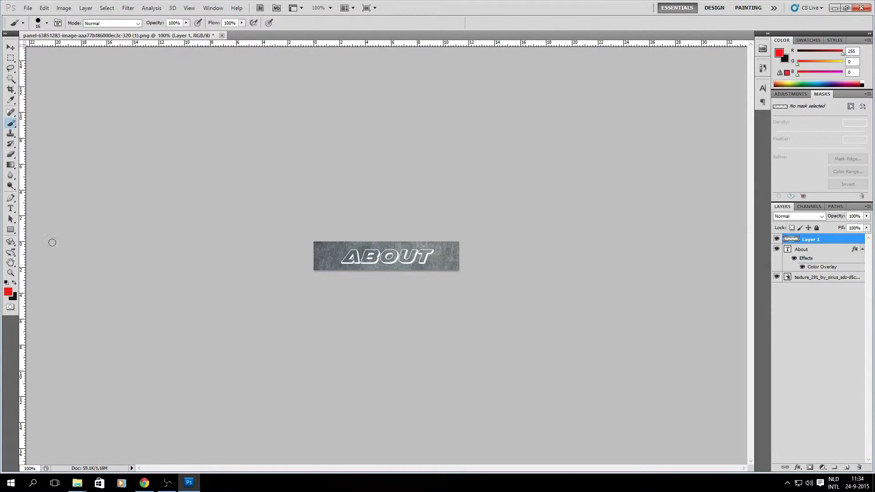
{"action": "left_click", "coordinate": [8, 292]}
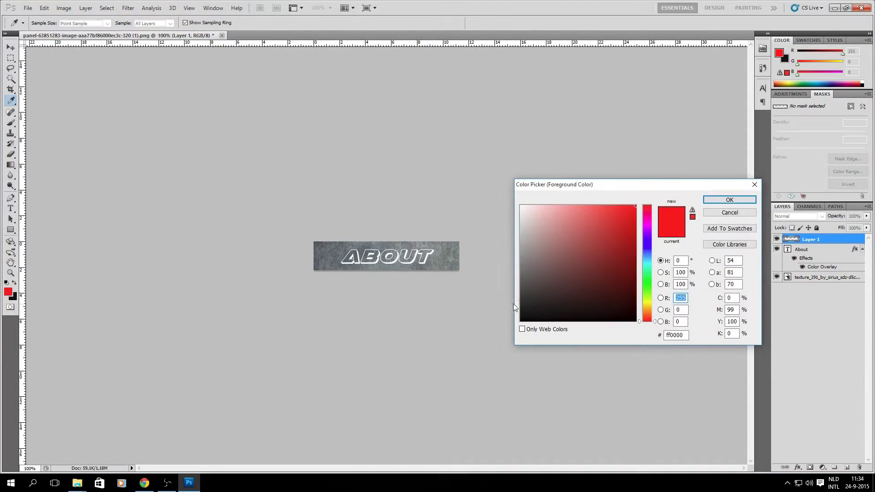
{"action": "mouse_move", "coordinate": [567, 265]}
{"action": "left_mouse_down"}
{"action": "mouse_move", "coordinate": [561, 195]}
{"action": "mouse_move", "coordinate": [503, 194]}
{"action": "mouse_move", "coordinate": [512, 204]}
{"action": "left_mouse_up"}
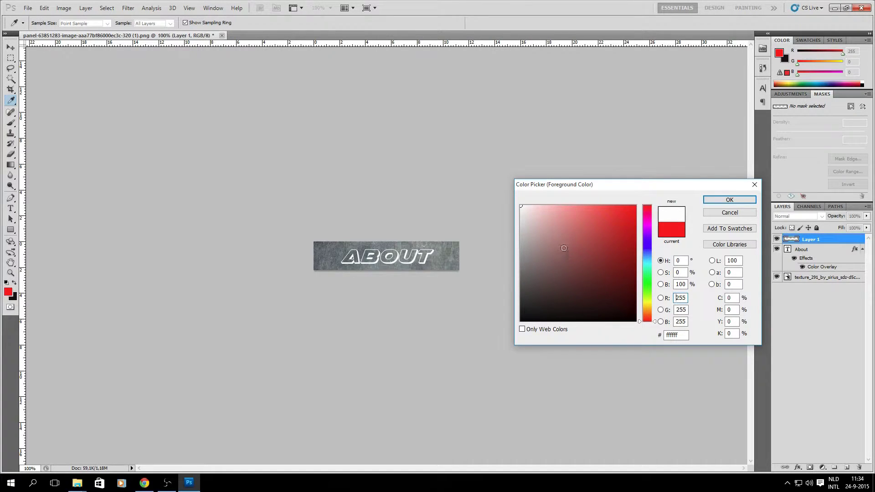
{"action": "left_click", "coordinate": [525, 276]}
{"action": "mouse_move", "coordinate": [525, 276]}
{"action": "left_mouse_down"}
{"action": "mouse_move", "coordinate": [596, 255]}
{"action": "mouse_move", "coordinate": [631, 262]}
{"action": "left_mouse_up"}
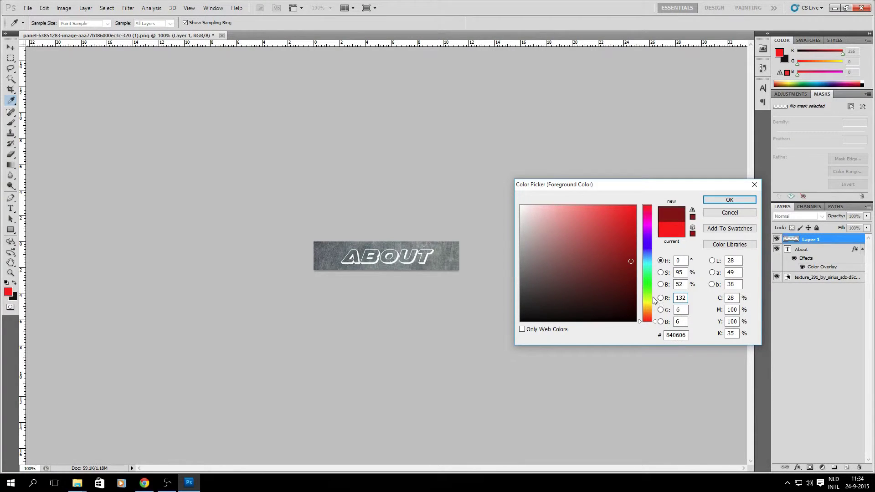
{"action": "left_click", "coordinate": [649, 305]}
{"action": "left_click_drag", "start_coordinate": [615, 244], "coordinate": [636, 205]}
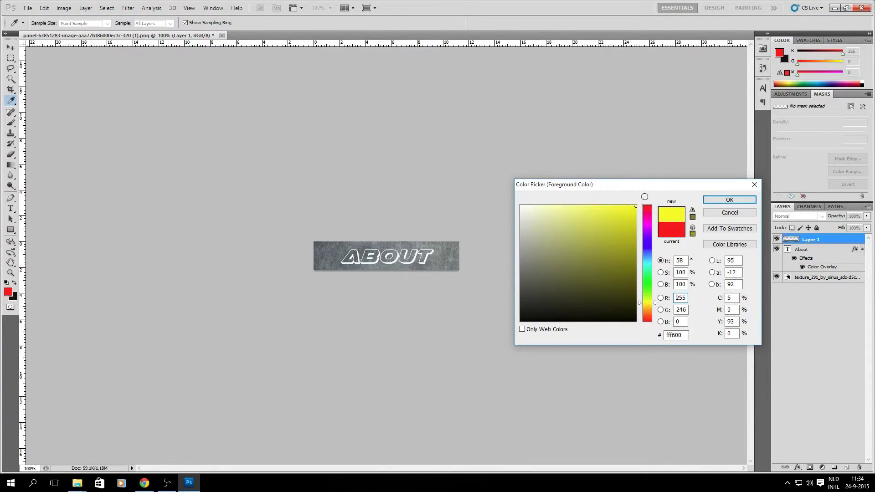
{"action": "left_click", "coordinate": [749, 202]}
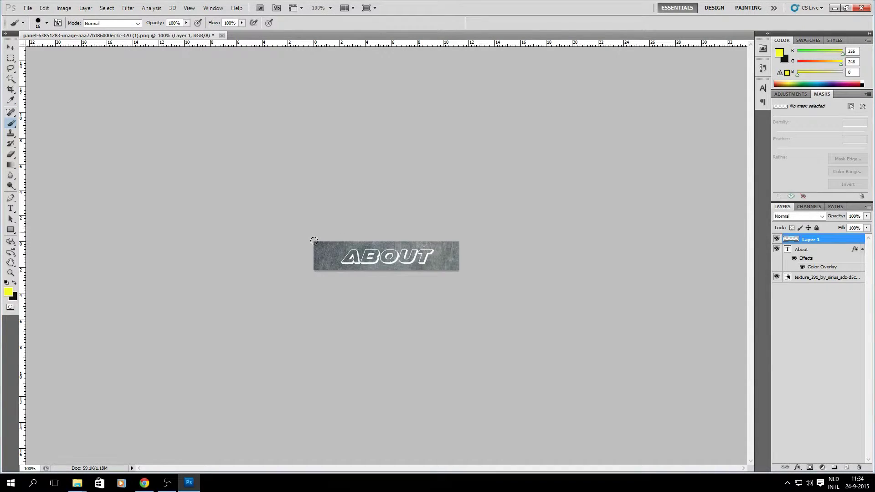
Paint thin yellow lines along the top and bottom edges of the panel on the new layer.
{"action": "mouse_move", "coordinate": [313, 241]}
{"action": "left_mouse_down"}
{"action": "mouse_move", "coordinate": [459, 241]}
{"action": "mouse_move", "coordinate": [314, 239]}
{"action": "left_mouse_up"}
{"action": "key", "text": "ctrl+z"}
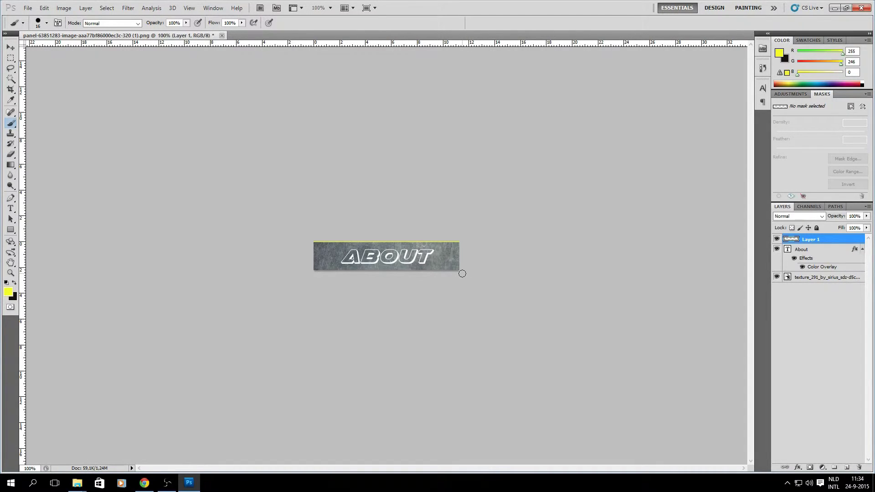
{"action": "left_click_drag", "start_coordinate": [462, 273], "coordinate": [273, 286]}
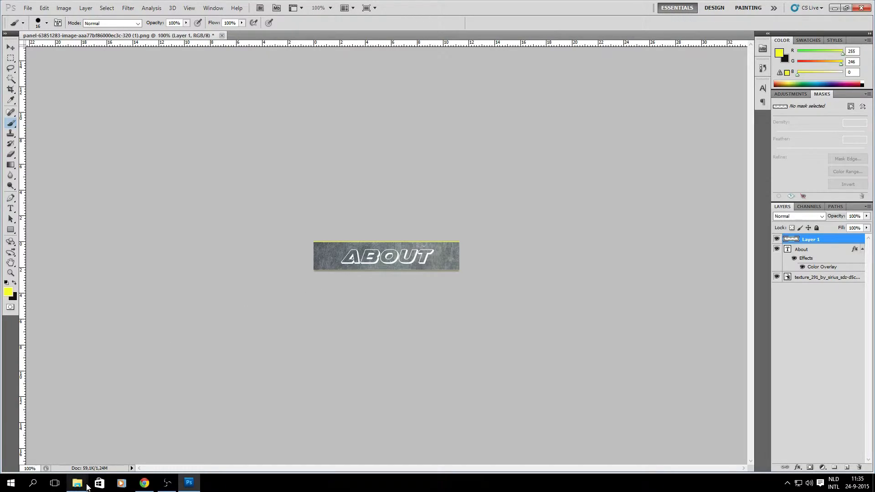
Place knight9sx.png from the Renders > Diablo folder on the Graphics (H:) drive into the panel document.
{"action": "mouse_move", "coordinate": [77, 482]}
{"action": "mouse_move", "coordinate": [52, 454]}
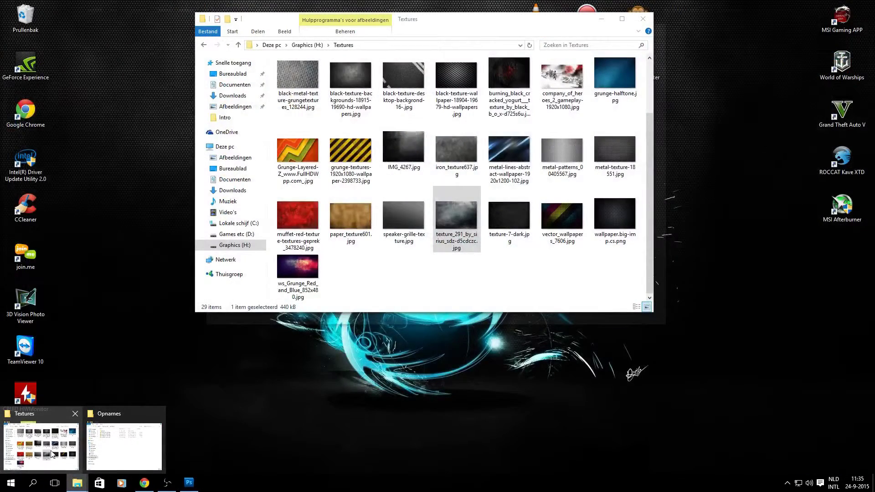
{"action": "left_click", "coordinate": [53, 453]}
{"action": "left_click", "coordinate": [416, 269]}
{"action": "scroll", "coordinate": [414, 273], "scroll_direction": "up", "scroll_amount": 1}
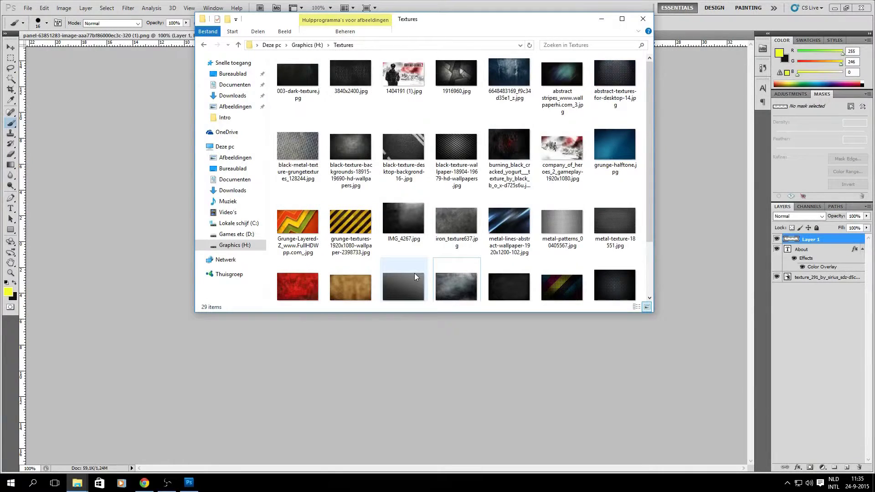
{"action": "key", "text": "BackSpace"}
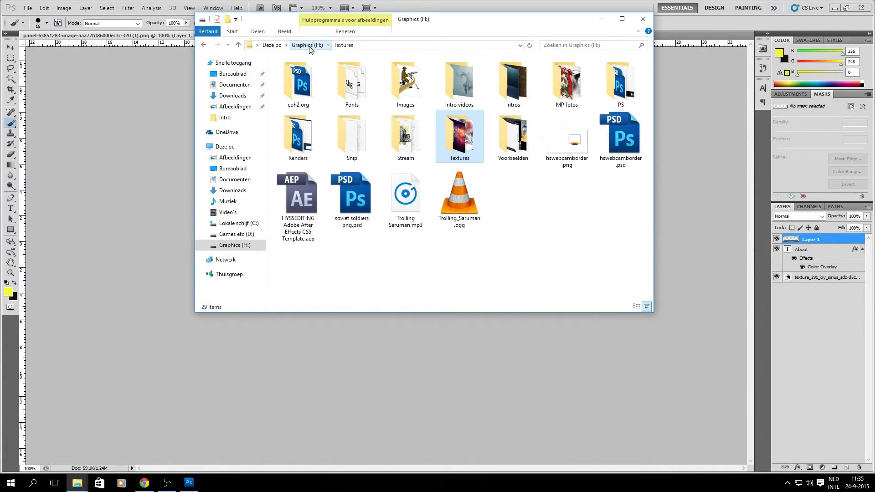
{"action": "left_click", "coordinate": [408, 147]}
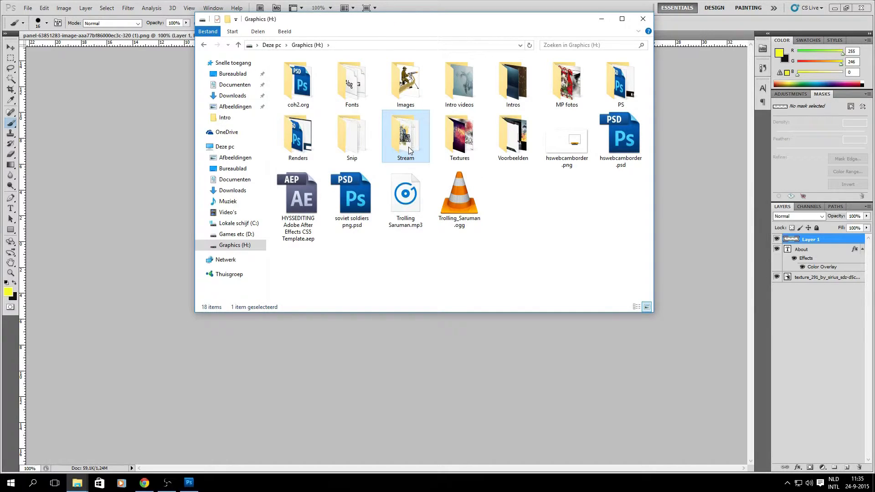
{"action": "double_click", "coordinate": [298, 137]}
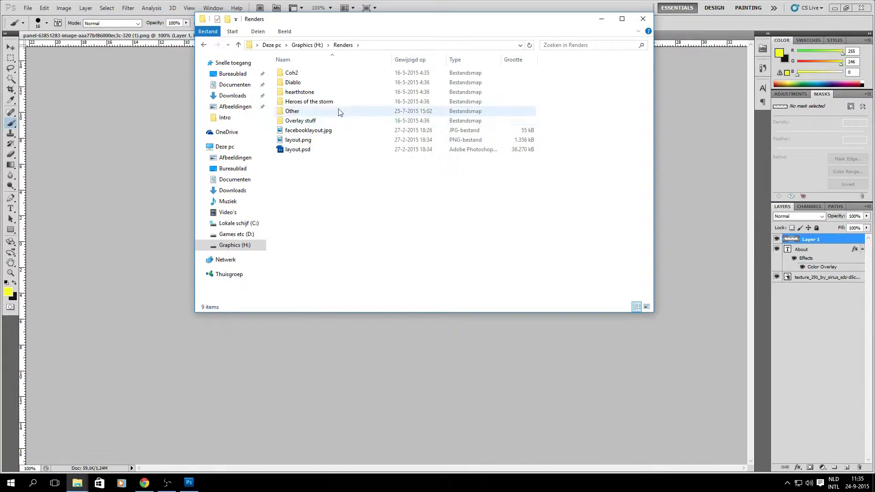
{"action": "double_click", "coordinate": [313, 82]}
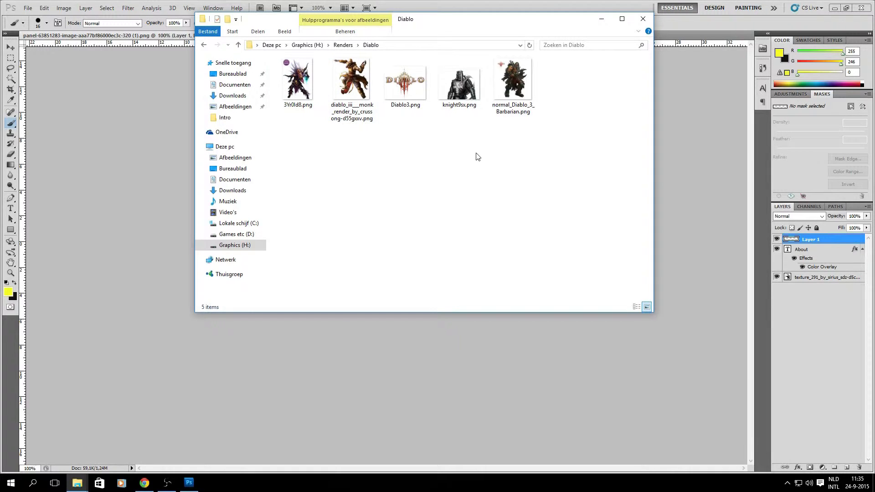
{"action": "left_click_drag", "start_coordinate": [460, 82], "coordinate": [299, 246]}
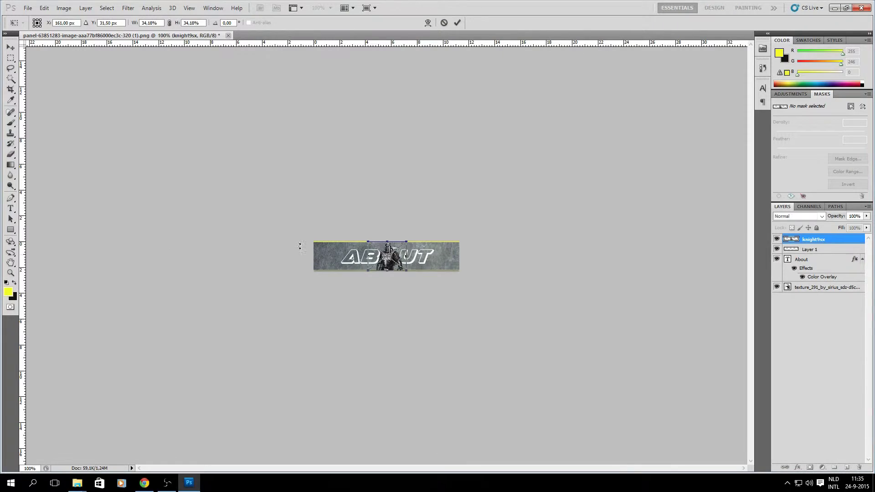
Position the knight image at the panel's right end, at X 282 px and Y 42.5 px, and commit the placement.
{"action": "left_click_drag", "start_coordinate": [381, 264], "coordinate": [441, 271]}
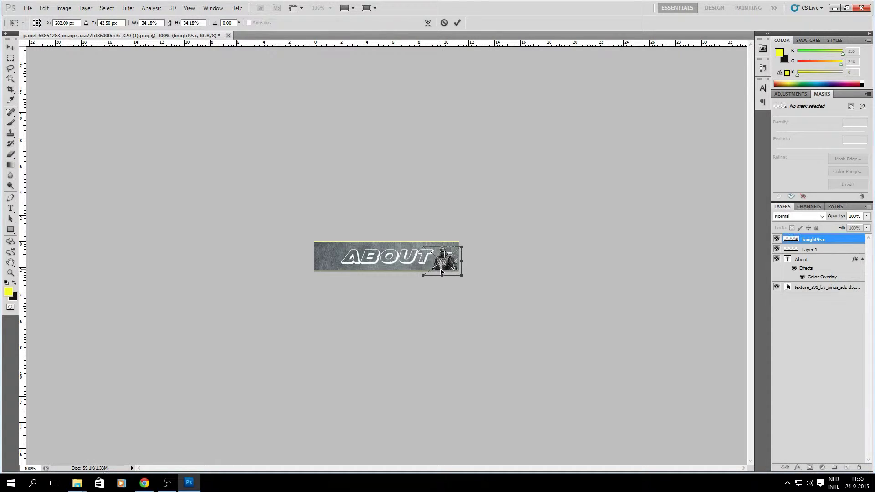
{"action": "left_click", "coordinate": [10, 48]}
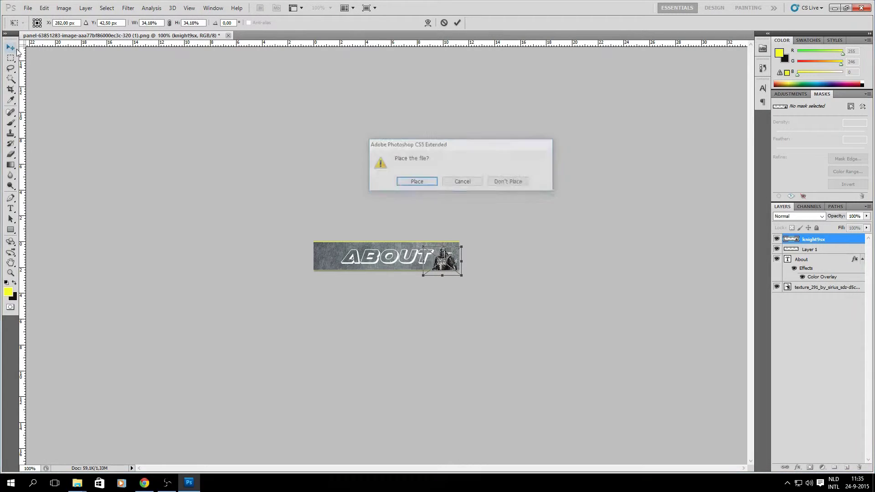
{"action": "left_click", "coordinate": [416, 182]}
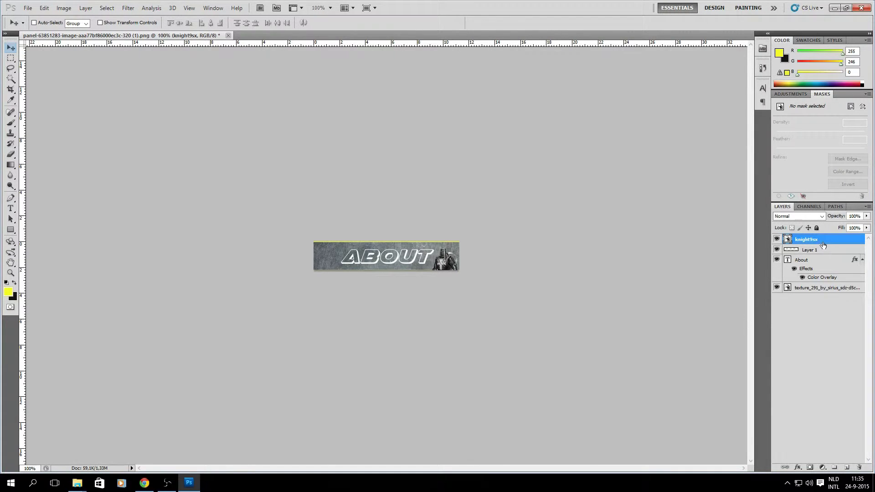
Move the knight9sx layer below Layer 1 and add a Drop Shadow effect to it.
{"action": "left_click_drag", "start_coordinate": [821, 242], "coordinate": [820, 255]}
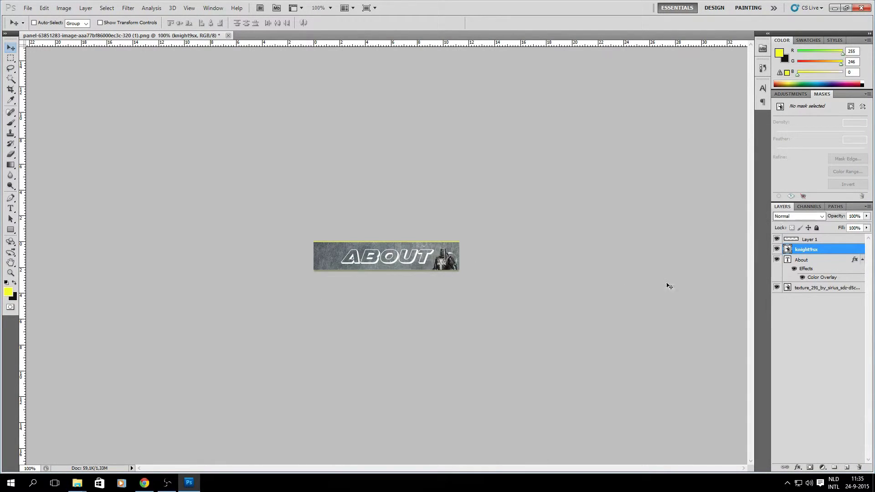
{"action": "right_click", "coordinate": [809, 251]}
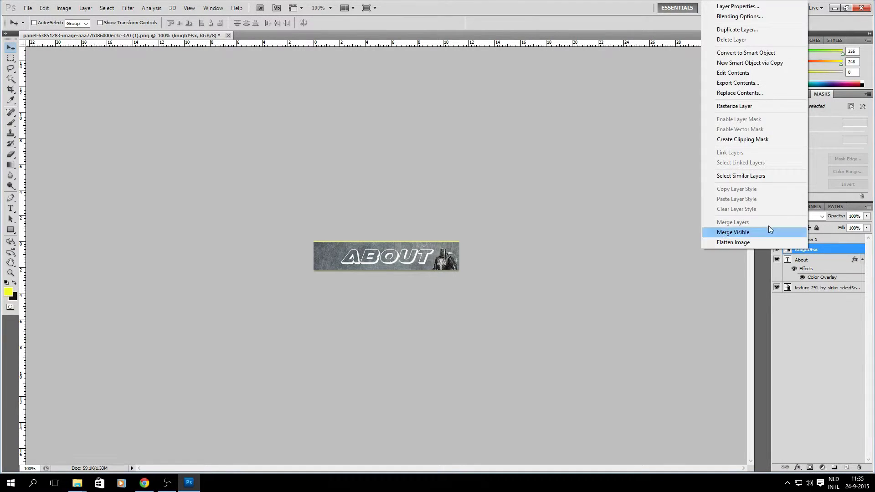
{"action": "left_click", "coordinate": [753, 20]}
{"action": "left_click_drag", "start_coordinate": [448, 94], "coordinate": [683, 128]}
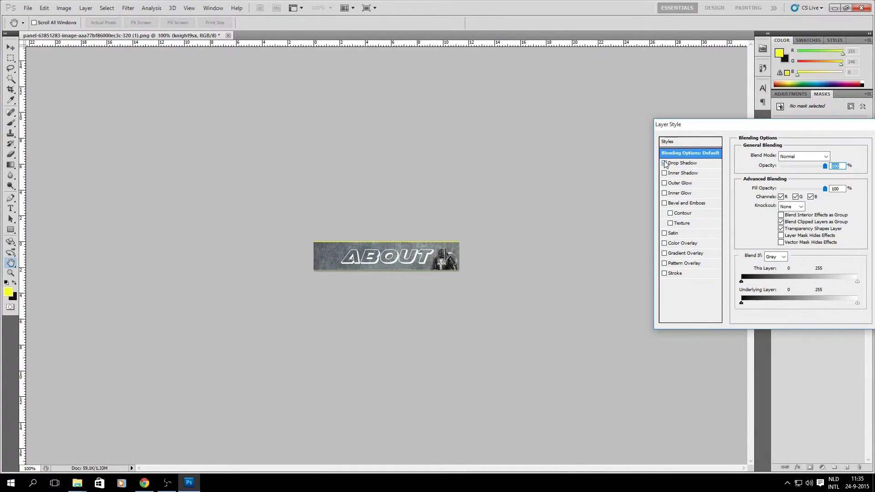
{"action": "left_click", "coordinate": [665, 163]}
{"action": "left_click_drag", "start_coordinate": [748, 123], "coordinate": [627, 128]}
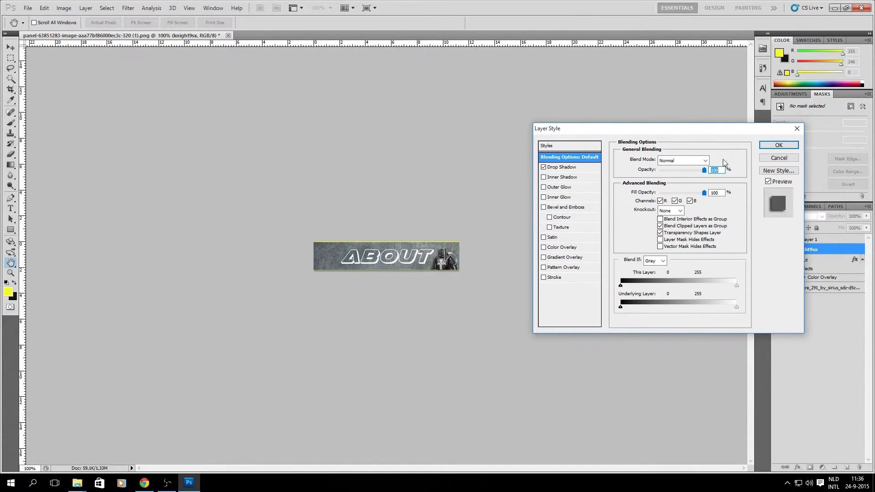
{"action": "left_click", "coordinate": [788, 150]}
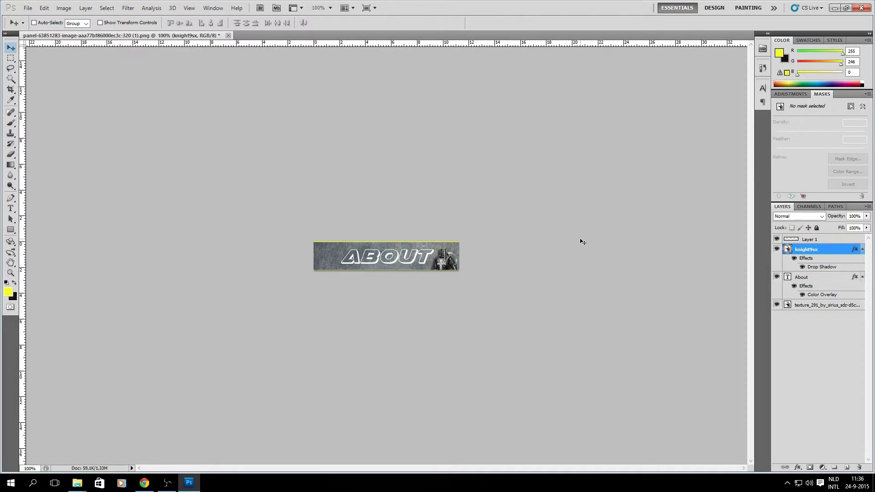
Switch to Chrome and examine the existing info panels below the video on the Twitch channel page.
{"action": "left_click", "coordinate": [148, 487]}
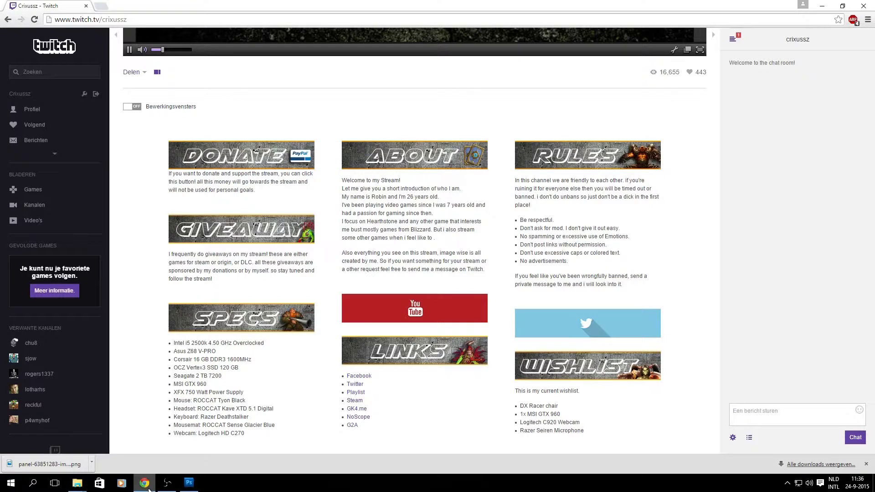
{"action": "scroll", "coordinate": [439, 310], "scroll_direction": "up", "scroll_amount": 8}
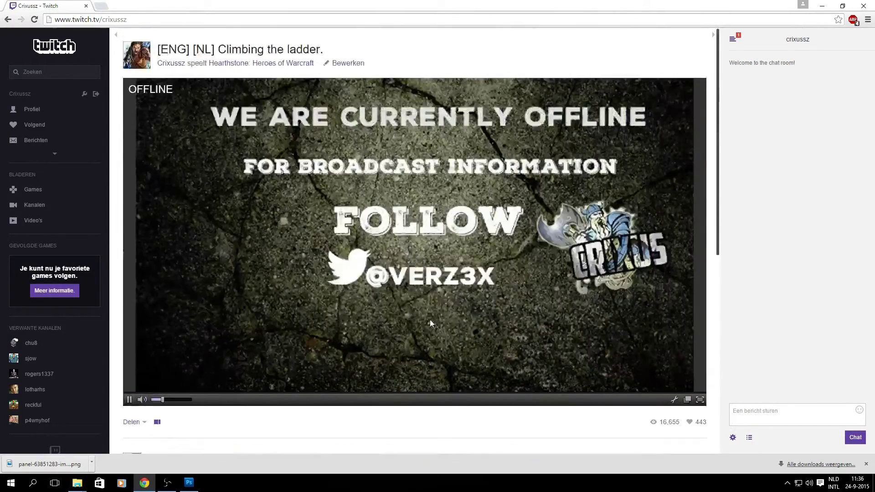
{"action": "scroll", "coordinate": [433, 325], "scroll_direction": "down", "scroll_amount": 8}
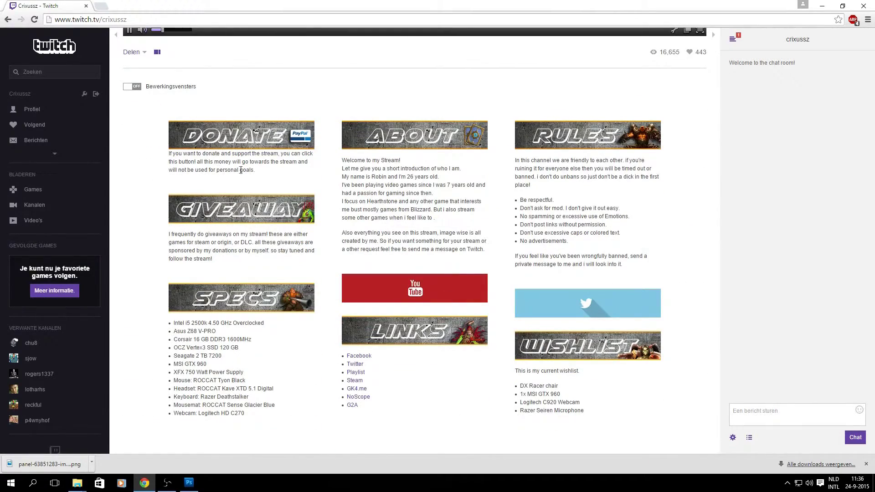
{"action": "scroll", "coordinate": [474, 293], "scroll_direction": "up", "scroll_amount": 3}
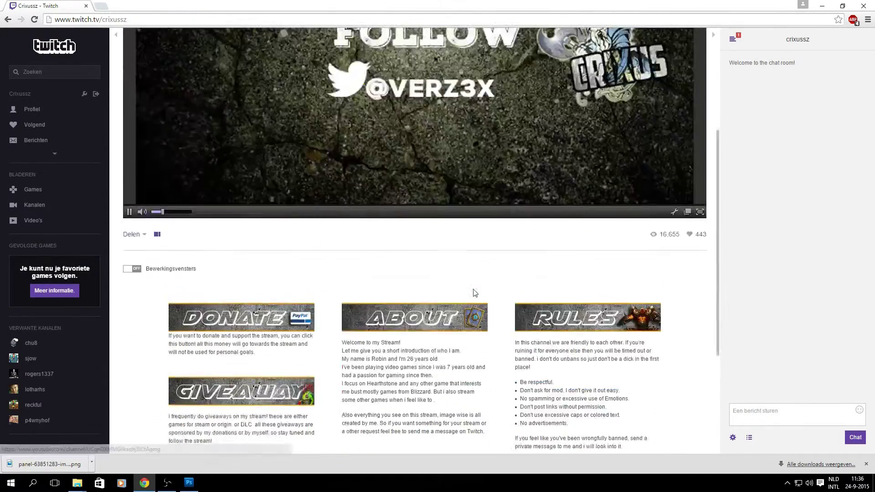
{"action": "scroll", "coordinate": [492, 296], "scroll_direction": "down", "scroll_amount": 5}
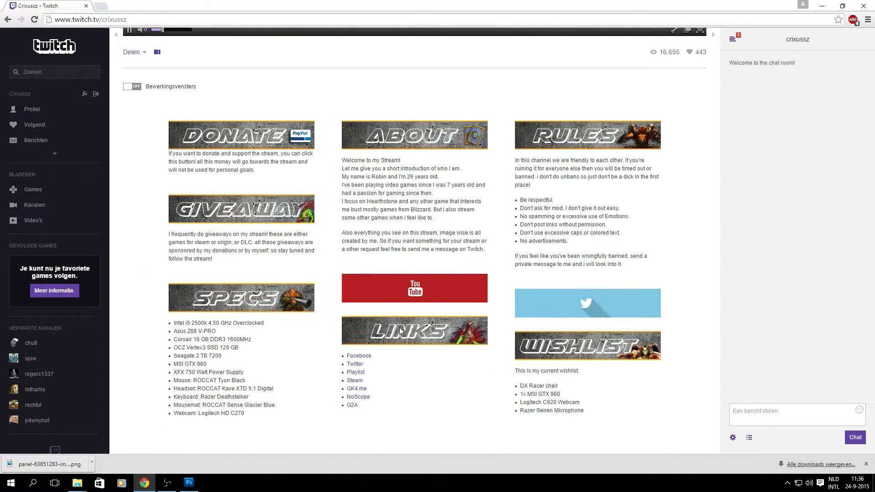
{"action": "scroll", "coordinate": [399, 328], "scroll_direction": "up", "scroll_amount": 5}
{"action": "scroll", "coordinate": [396, 329], "scroll_direction": "down", "scroll_amount": 5}
{"action": "scroll", "coordinate": [387, 330], "scroll_direction": "up", "scroll_amount": 2}
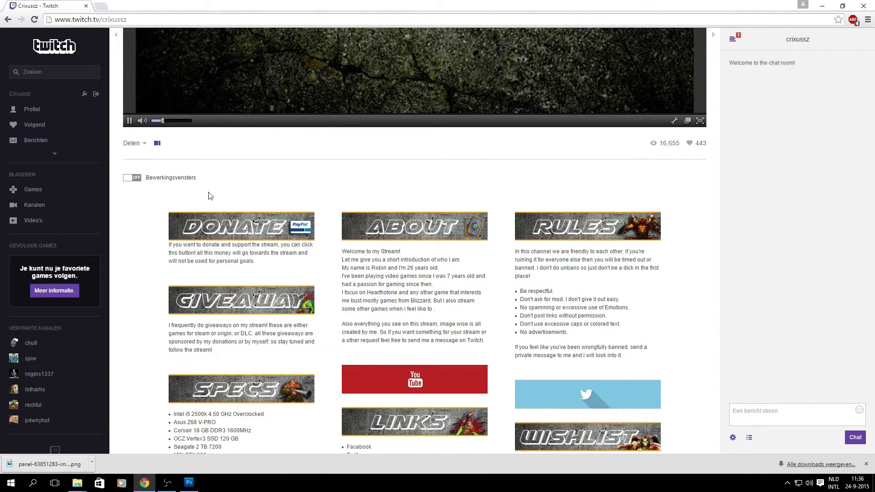
{"action": "scroll", "coordinate": [222, 184], "scroll_direction": "up", "scroll_amount": 6}
{"action": "scroll", "coordinate": [282, 173], "scroll_direction": "down", "scroll_amount": 1}
{"action": "scroll", "coordinate": [348, 163], "scroll_direction": "up", "scroll_amount": 1}
{"action": "scroll", "coordinate": [348, 163], "scroll_direction": "down", "scroll_amount": 3}
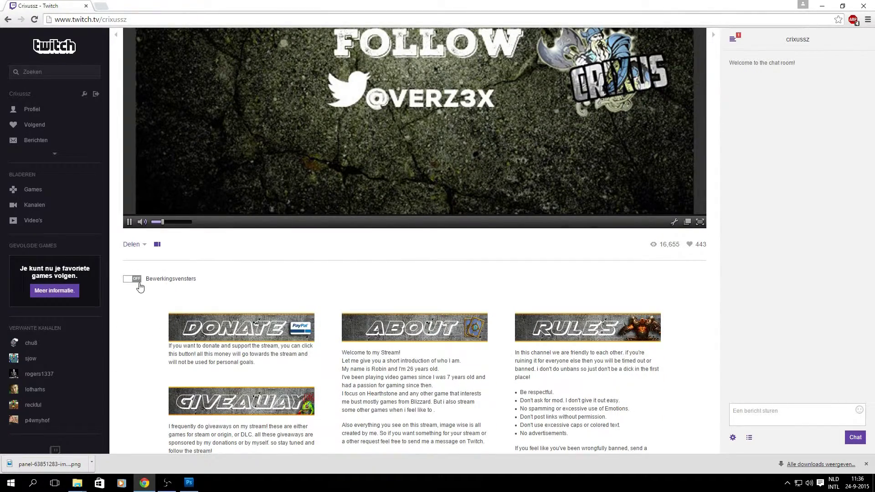
Turn on panel editing for the Twitch channel and add a new empty panel after the existing ones.
{"action": "left_click", "coordinate": [127, 281]}
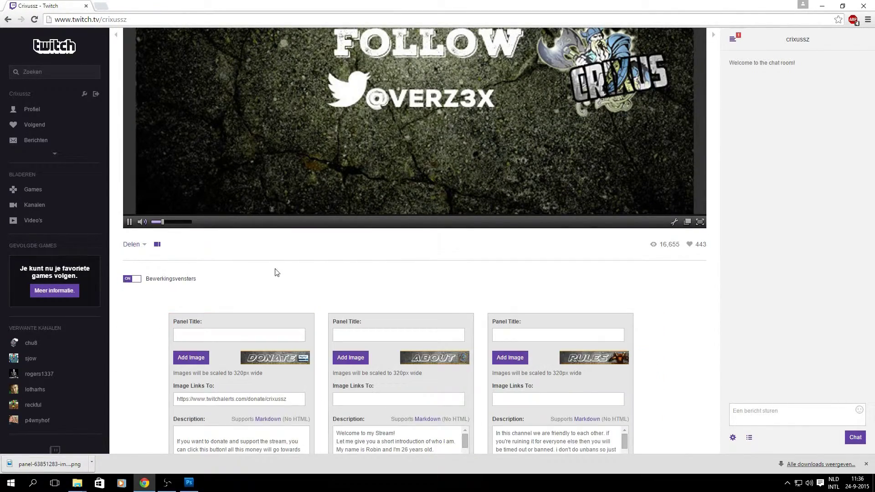
{"action": "scroll", "coordinate": [274, 273], "scroll_direction": "down", "scroll_amount": 7}
{"action": "scroll", "coordinate": [255, 308], "scroll_direction": "down", "scroll_amount": 6}
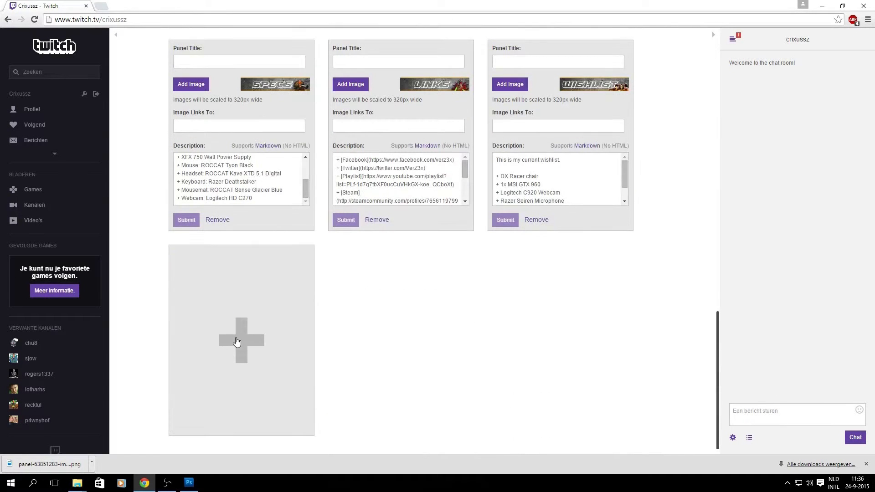
{"action": "left_click", "coordinate": [238, 341]}
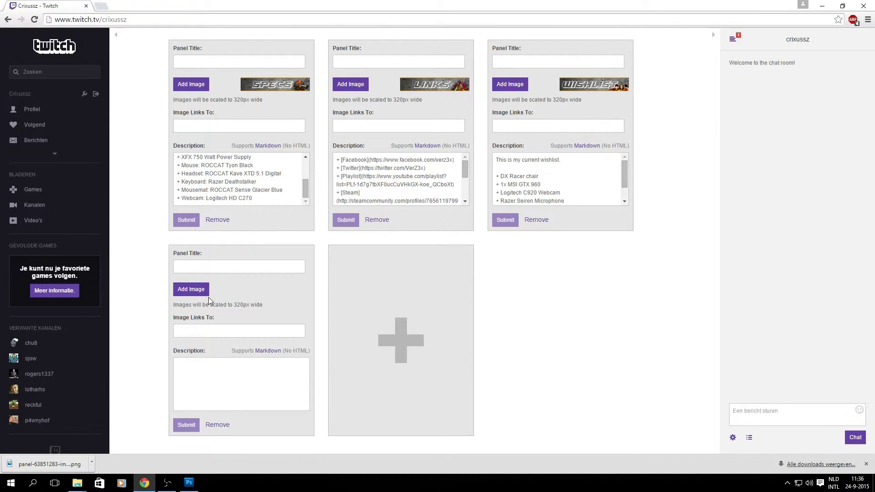
Switch to Photoshop and save the finished About panel image as a PNG named youtubebutton in the Downloads folder.
{"action": "left_click", "coordinate": [191, 289]}
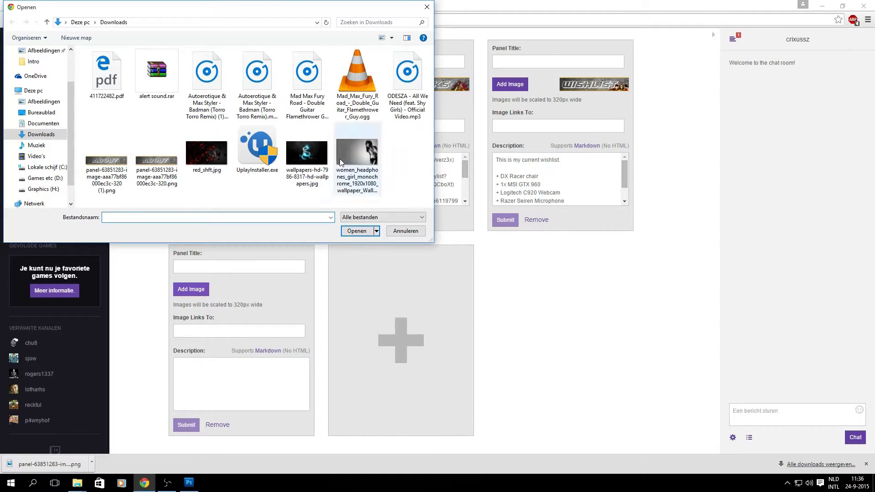
{"action": "left_click", "coordinate": [189, 483]}
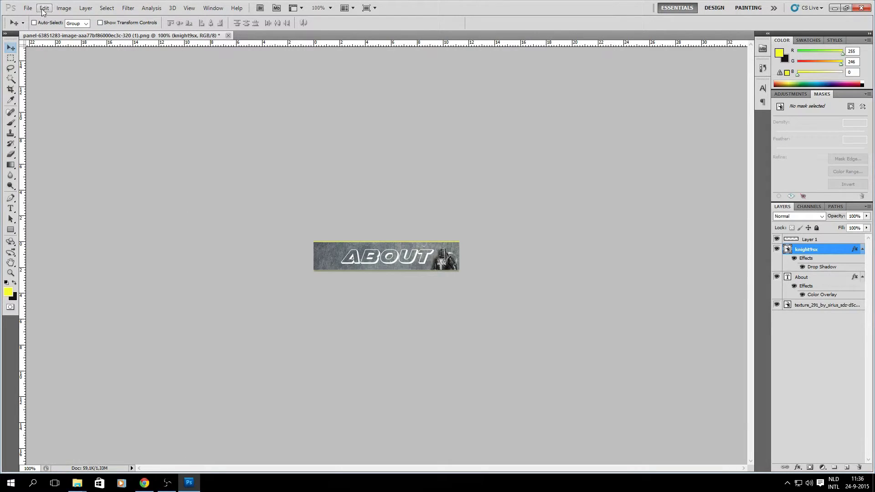
{"action": "left_click", "coordinate": [28, 8]}
{"action": "left_click", "coordinate": [55, 145]}
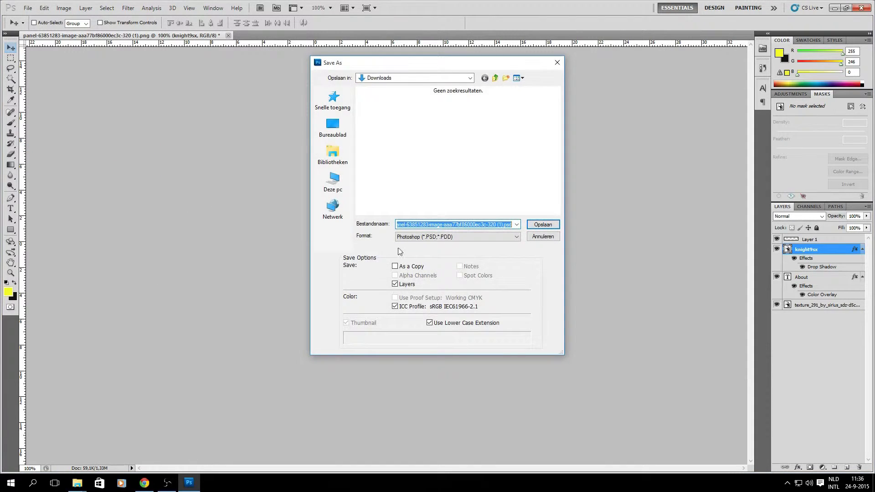
{"action": "left_click", "coordinate": [462, 237]}
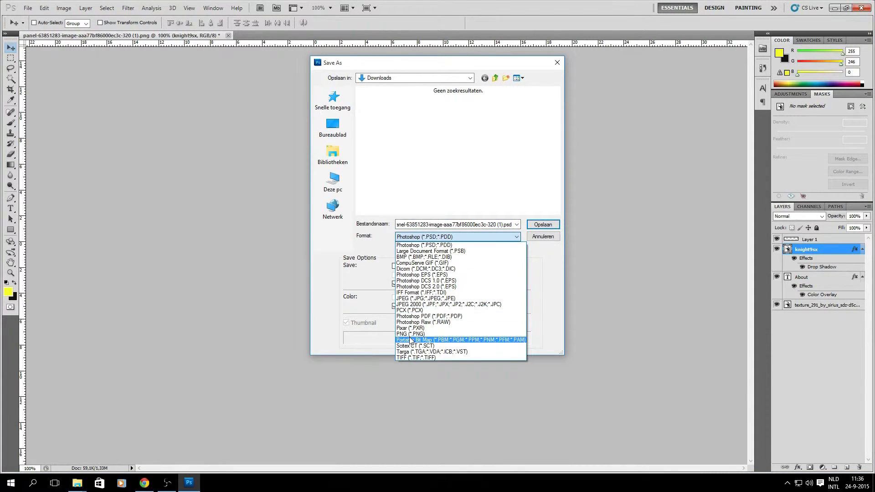
{"action": "left_click", "coordinate": [408, 337]}
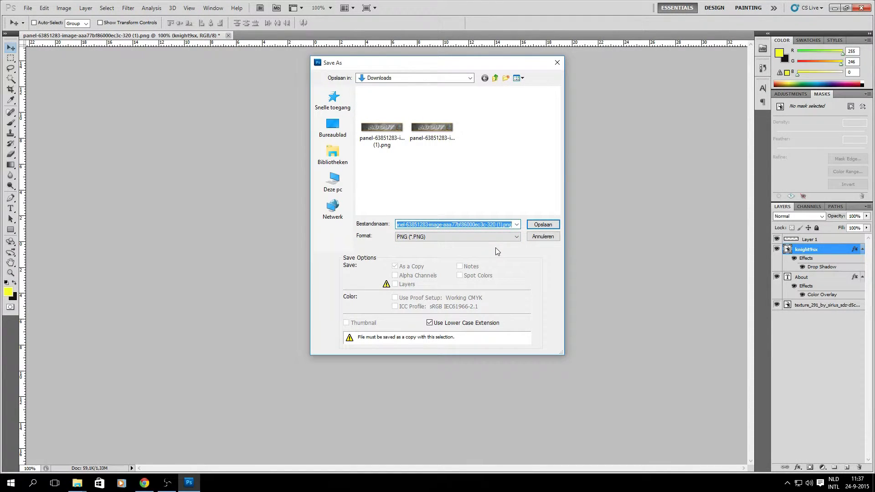
{"action": "type", "text": "youub"}
{"action": "key", "text": "BackSpace"}
{"action": "key", "text": "BackSpace"}
{"action": "type", "text": "tubebutton"}
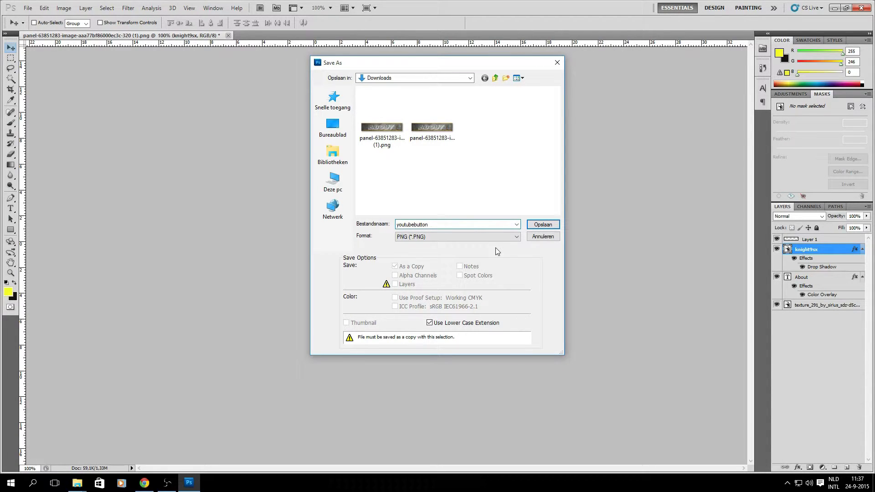
{"action": "left_click", "coordinate": [544, 224]}
{"action": "left_click", "coordinate": [450, 164]}
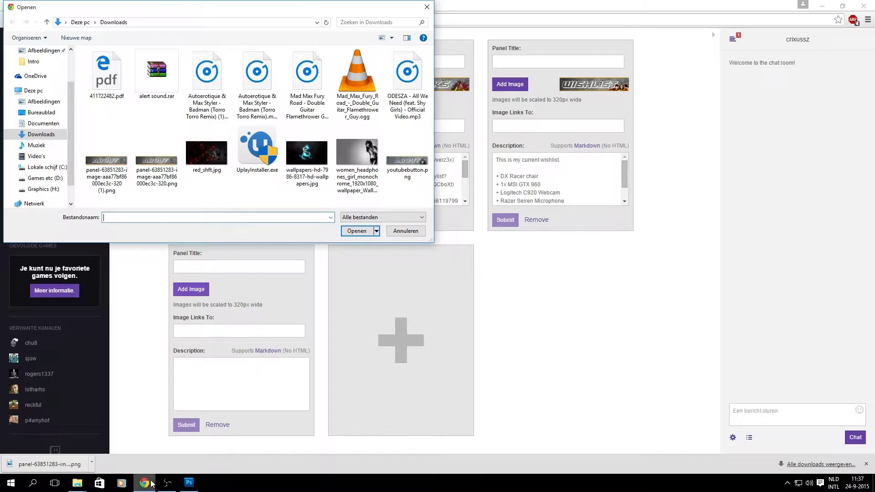
Back in Chrome, upload youtubebutton.png as the new panel's image without cropping and submit the panel.
{"action": "left_click", "coordinate": [152, 486]}
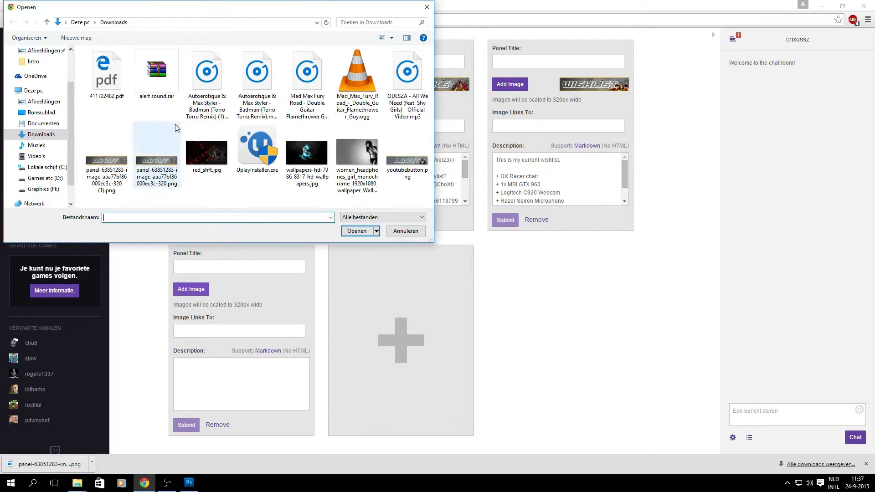
{"action": "left_click", "coordinate": [408, 157]}
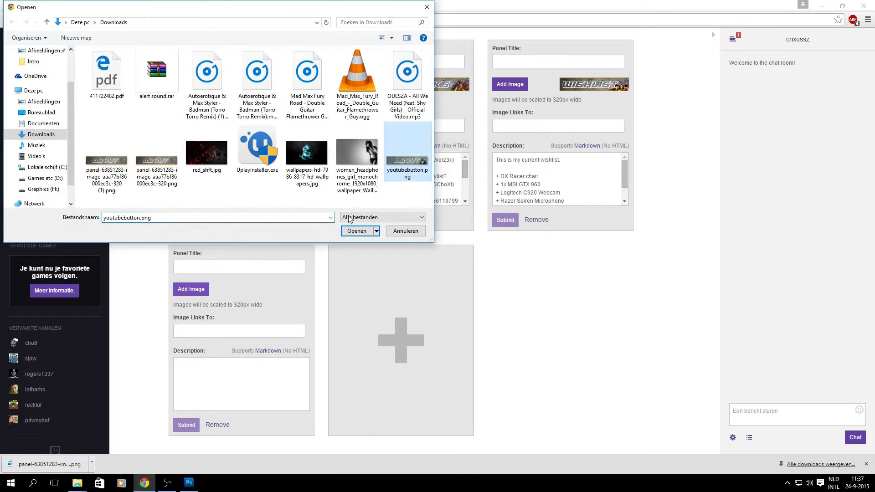
{"action": "left_click", "coordinate": [365, 234]}
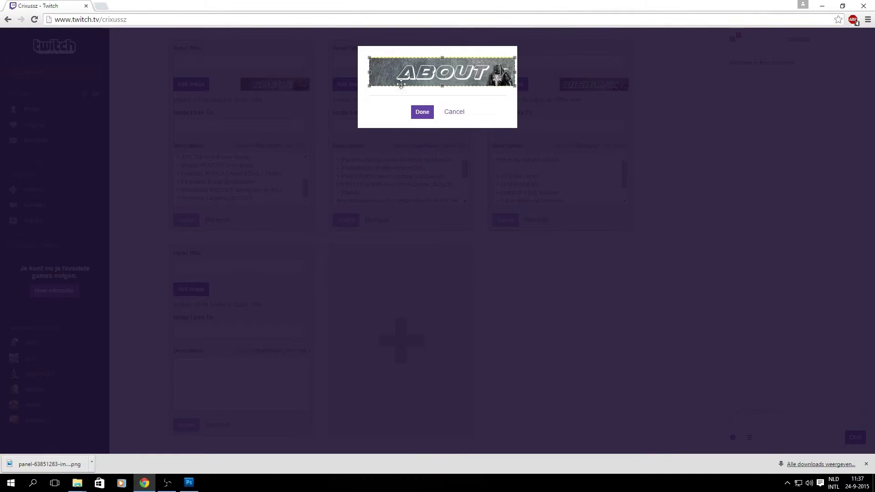
{"action": "left_click", "coordinate": [422, 112]}
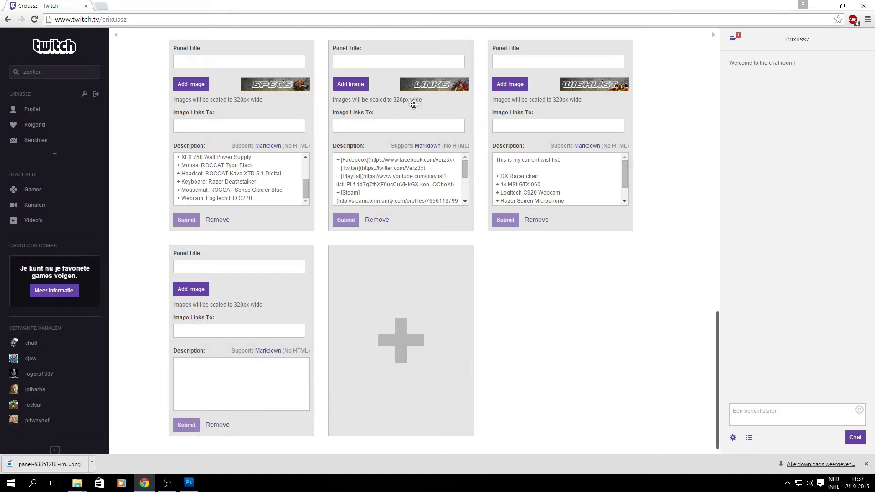
{"action": "scroll", "coordinate": [283, 172], "scroll_direction": "down", "scroll_amount": 1}
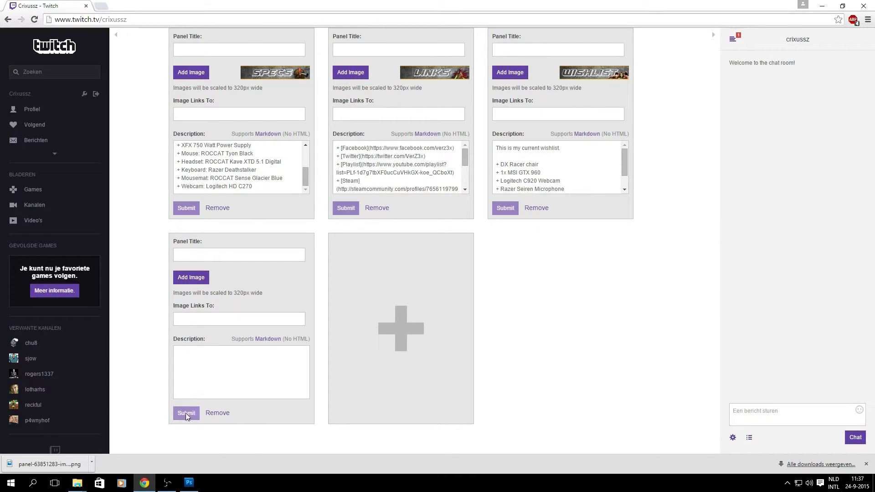
{"action": "left_click", "coordinate": [206, 260]}
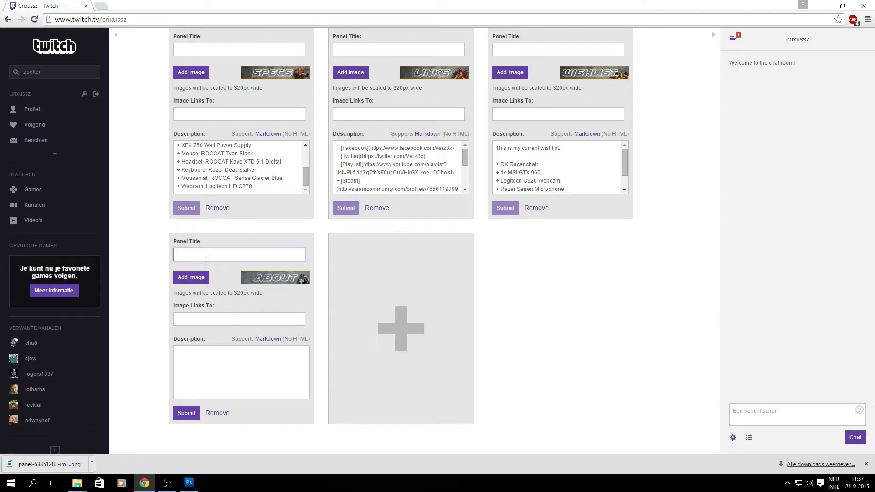
{"action": "left_click", "coordinate": [187, 412]}
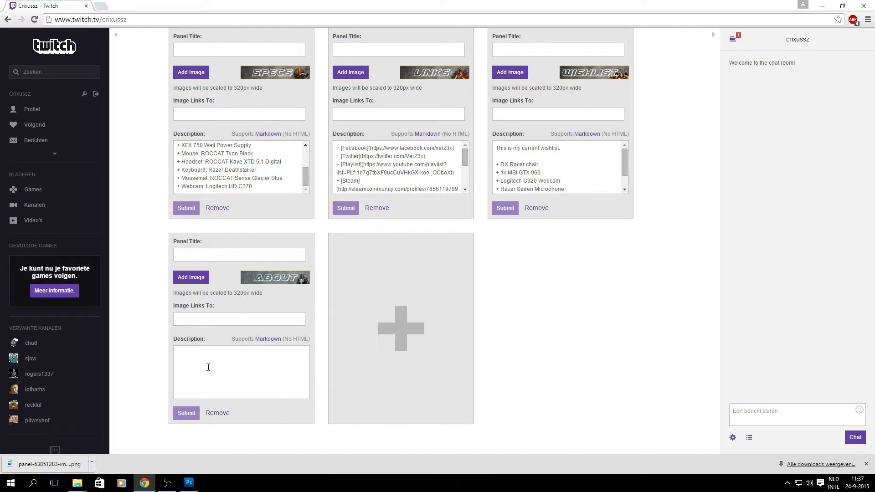
{"action": "left_click", "coordinate": [198, 256]}
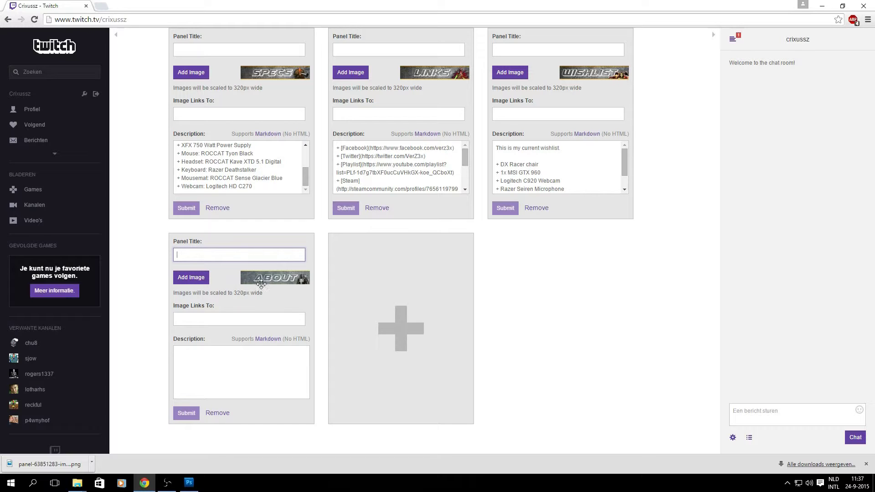
{"action": "left_click", "coordinate": [232, 353]}
{"action": "left_click", "coordinate": [209, 321]}
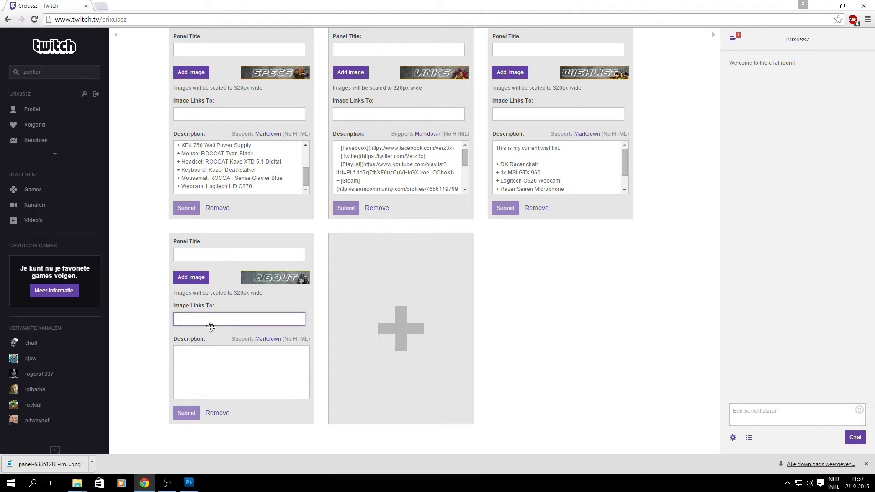
{"action": "left_click", "coordinate": [142, 428]}
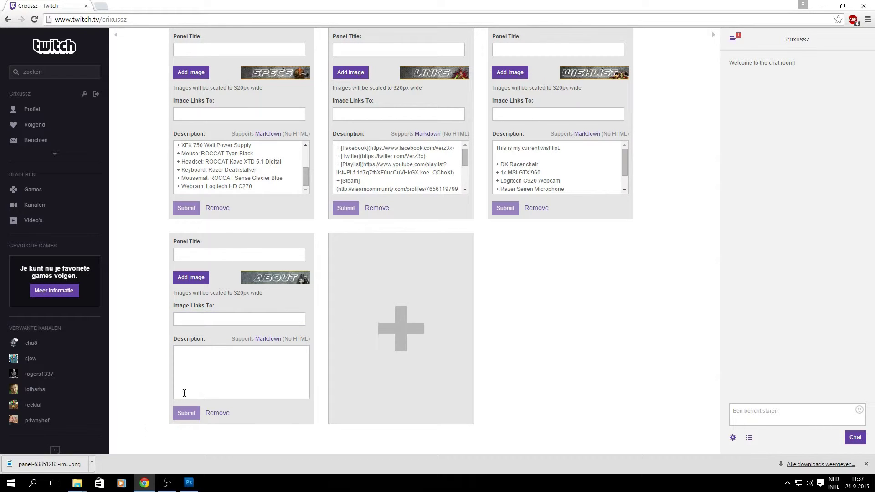
Turn off panel editing and view the new knight About panel among the channel's published panels.
{"action": "scroll", "coordinate": [114, 88], "scroll_direction": "up", "scroll_amount": 11}
{"action": "left_click", "coordinate": [135, 84]}
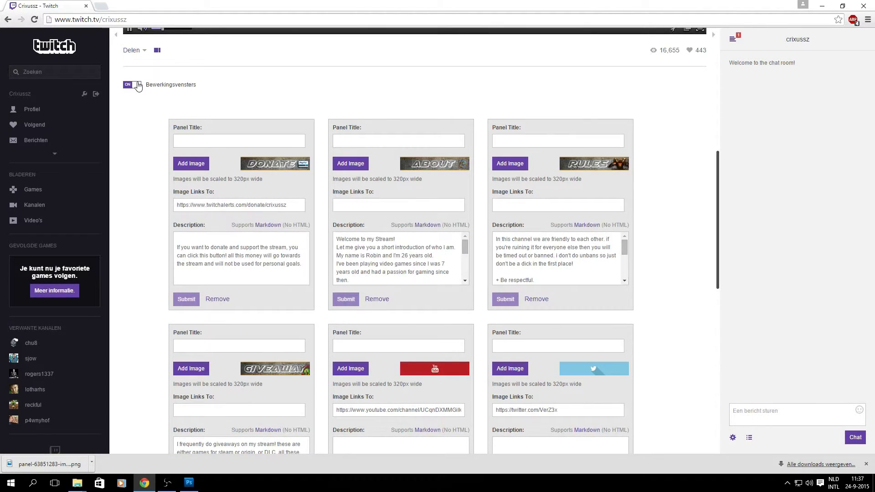
{"action": "scroll", "coordinate": [339, 145], "scroll_direction": "down", "scroll_amount": 8}
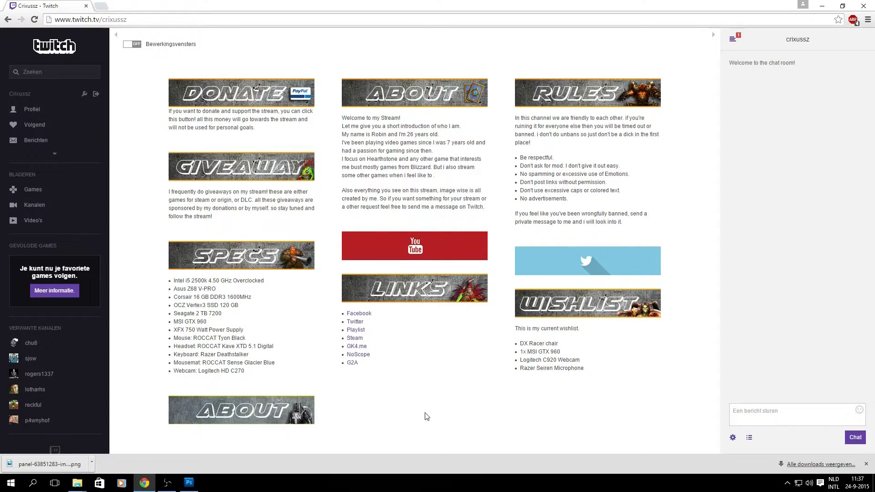
Delete the newly added About panel with the knight from the channel and leave panel editing.
{"action": "scroll", "coordinate": [425, 412], "scroll_direction": "up", "scroll_amount": 6}
{"action": "left_click", "coordinate": [134, 317]}
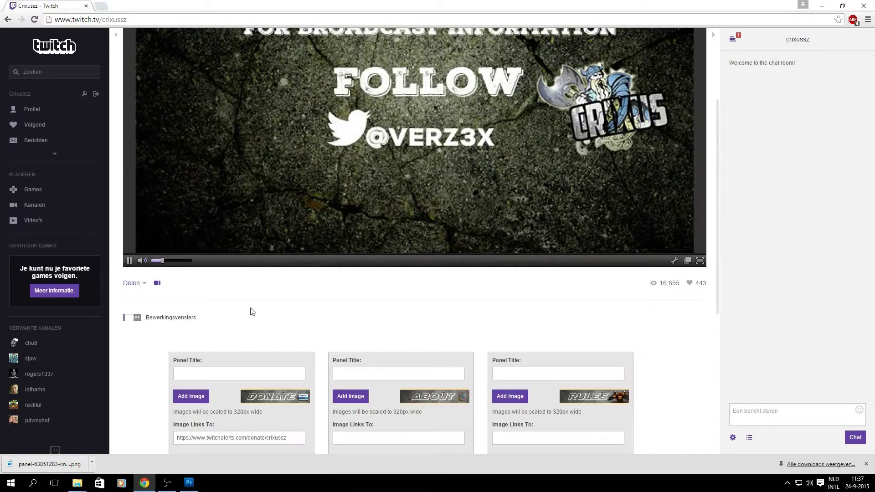
{"action": "scroll", "coordinate": [264, 319], "scroll_direction": "down", "scroll_amount": 8}
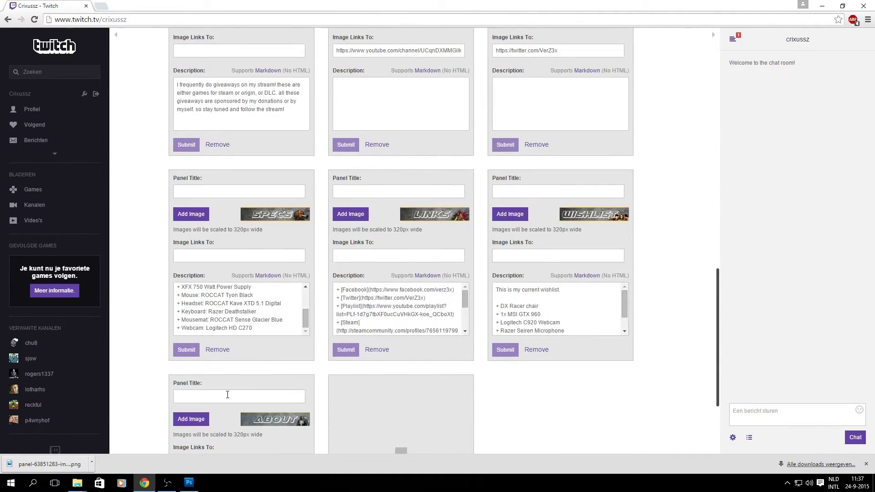
{"action": "scroll", "coordinate": [225, 396], "scroll_direction": "down", "scroll_amount": 3}
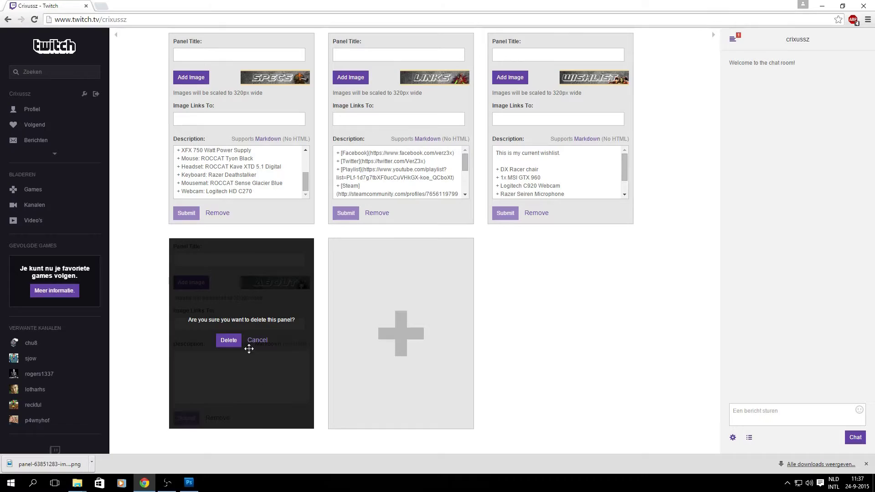
{"action": "left_click", "coordinate": [233, 341]}
{"action": "scroll", "coordinate": [161, 189], "scroll_direction": "up", "scroll_amount": 6}
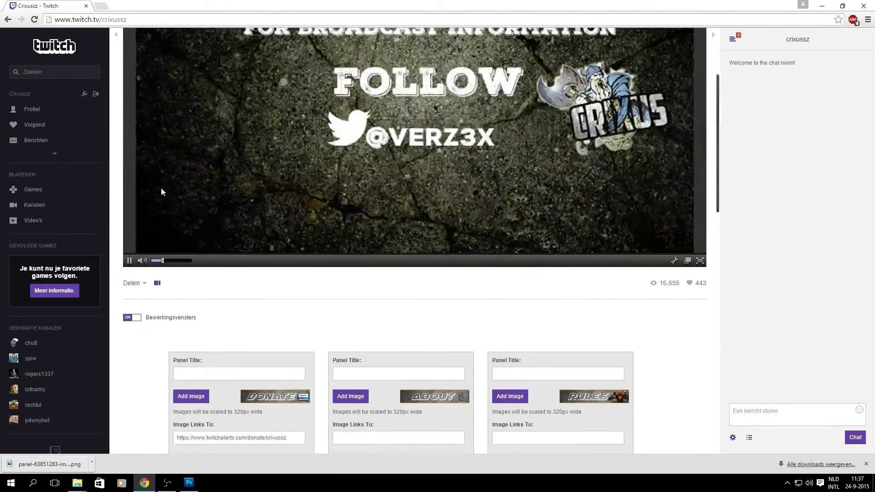
{"action": "left_click", "coordinate": [139, 332]}
Switch to Photoshop and replace the About text on the panel image with "links".
{"action": "left_click", "coordinate": [189, 482]}
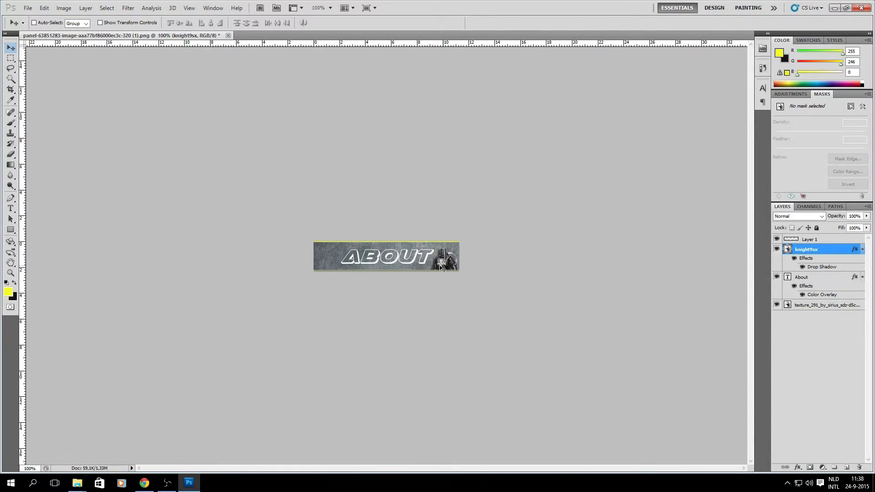
{"action": "left_click", "coordinate": [11, 208]}
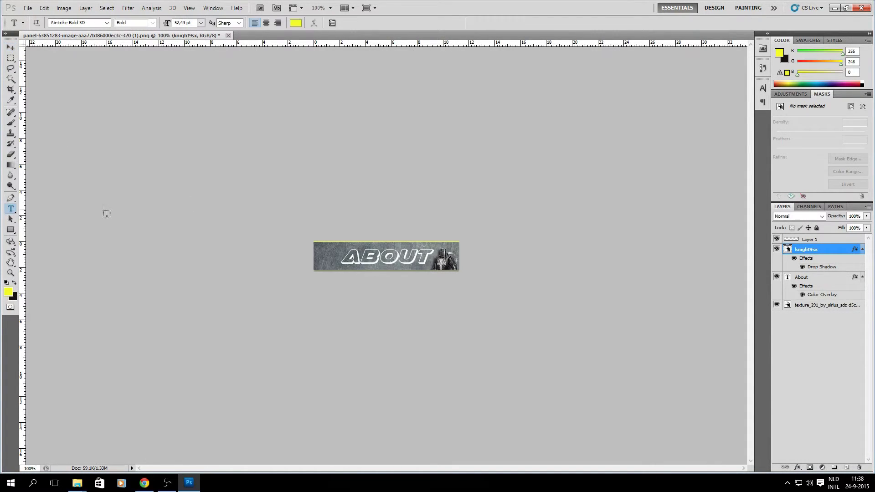
{"action": "left_click", "coordinate": [337, 261]}
{"action": "left_click_drag", "start_coordinate": [337, 261], "coordinate": [428, 260]}
{"action": "left_click", "coordinate": [436, 260]}
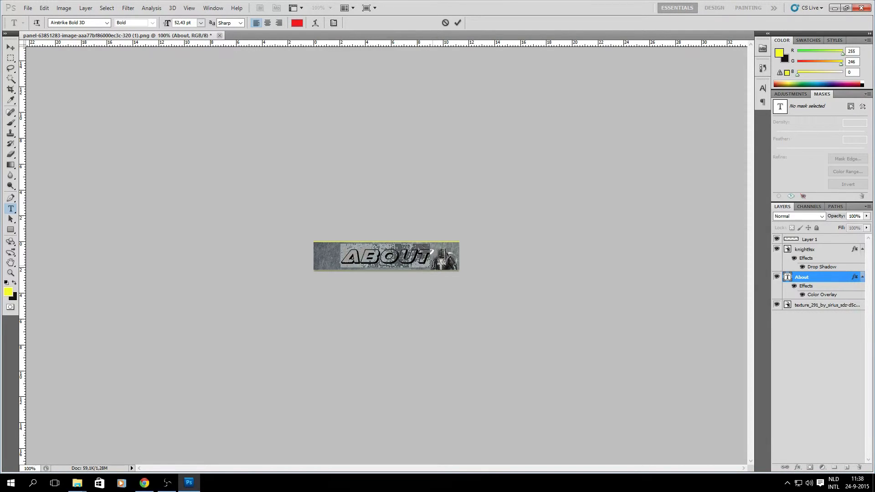
{"action": "key", "text": "BackSpace"}
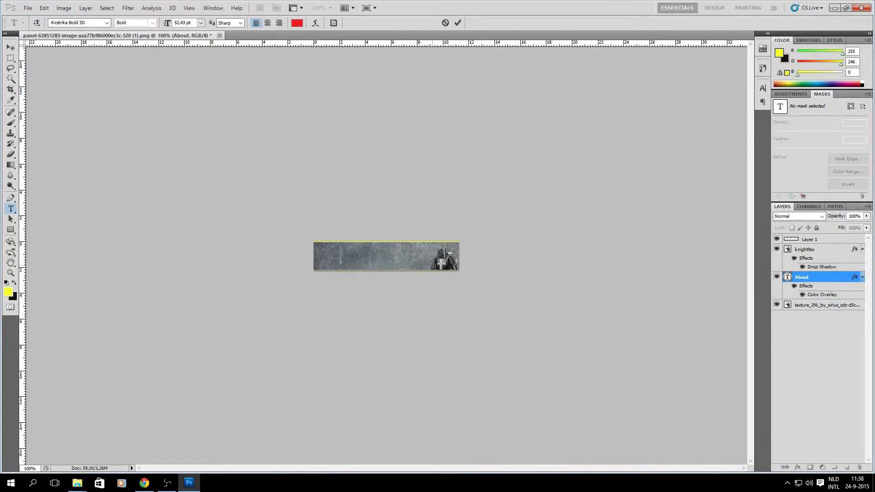
{"action": "type", "text": "LINKS"}
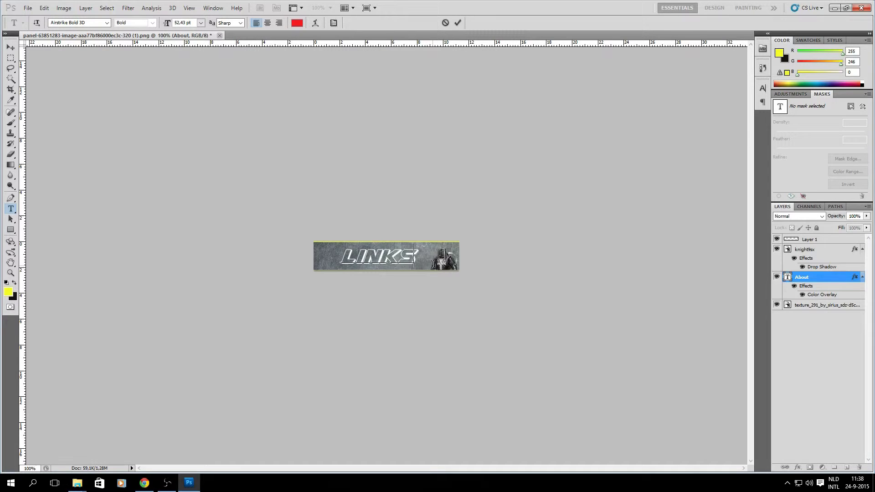
Nudge the links text slightly to the right, closer to the knight image.
{"action": "left_click", "coordinate": [12, 50]}
{"action": "key", "text": "Right"}
{"action": "key", "text": "Right"}
{"action": "key", "text": "Right"}
{"action": "key", "text": "Right"}
{"action": "key", "text": "Right"}
{"action": "key", "text": "Right"}
{"action": "key", "text": "Right"}
{"action": "key", "text": "Right"}
{"action": "key", "text": "Right"}
{"action": "key", "text": "Right"}
{"action": "key", "text": "Right"}
{"action": "key", "text": "Right"}
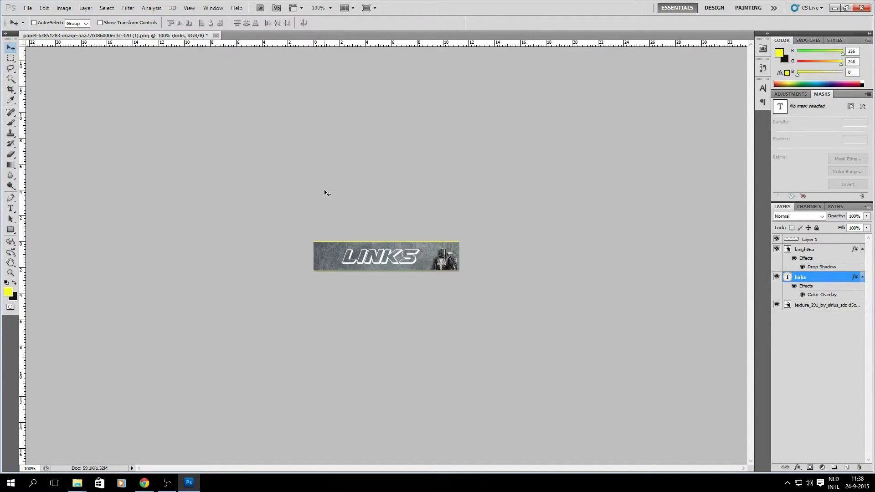
{"action": "key", "text": "Right"}
{"action": "key", "text": "Right"}
{"action": "key", "text": "Right"}
{"action": "key", "text": "Right"}
{"action": "key", "text": "Right"}
{"action": "key", "text": "Right"}
{"action": "key", "text": "Right"}
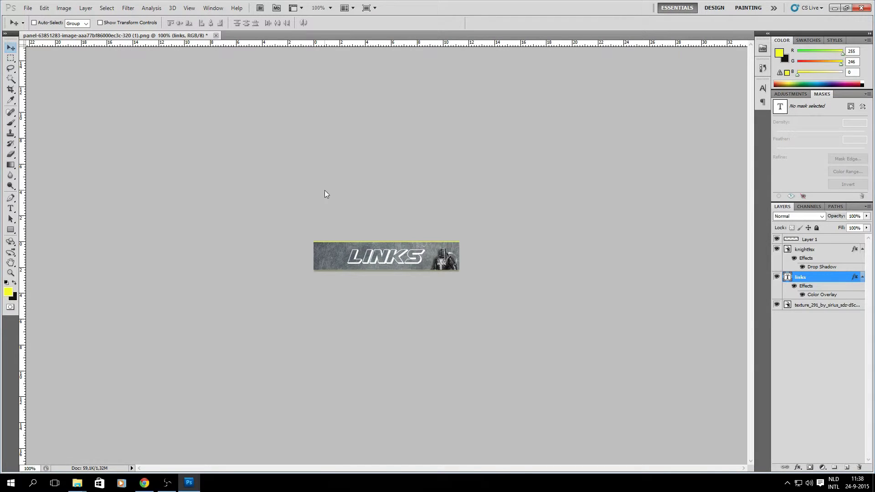
{"action": "key", "text": "Left"}
{"action": "key", "text": "Left"}
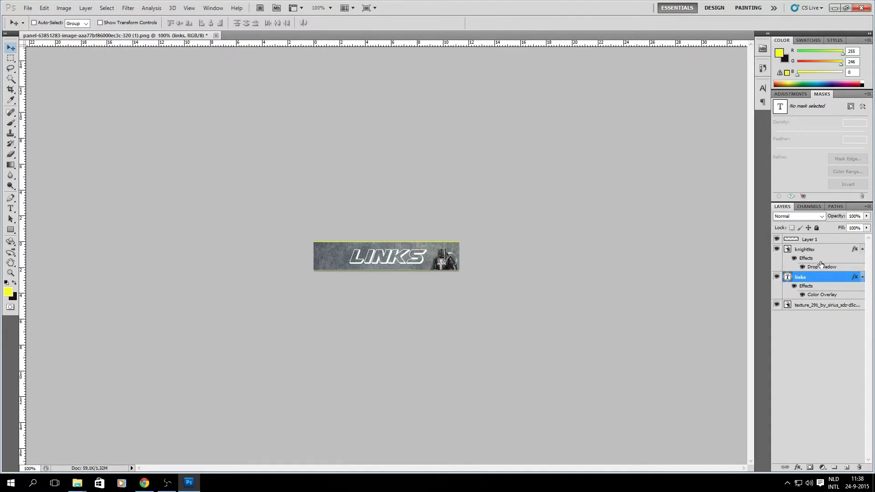
Hide the knight9sx layer so another render can take its place.
{"action": "left_click", "coordinate": [807, 250]}
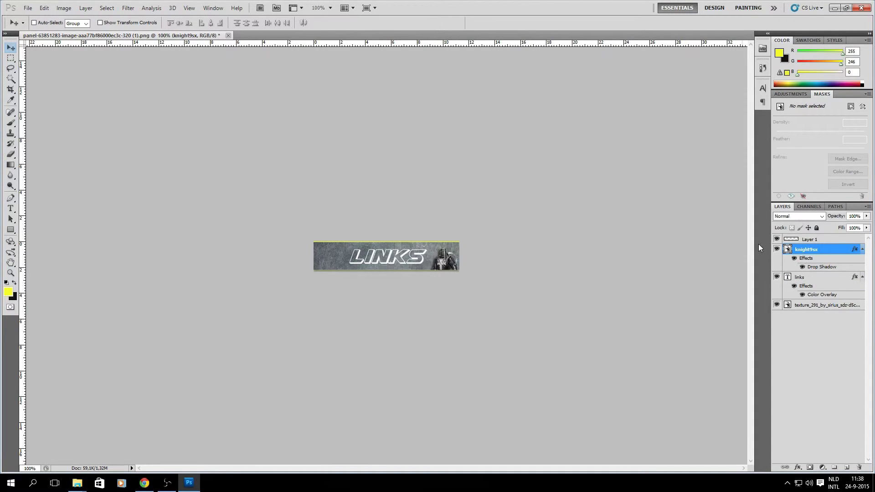
{"action": "left_click", "coordinate": [776, 249]}
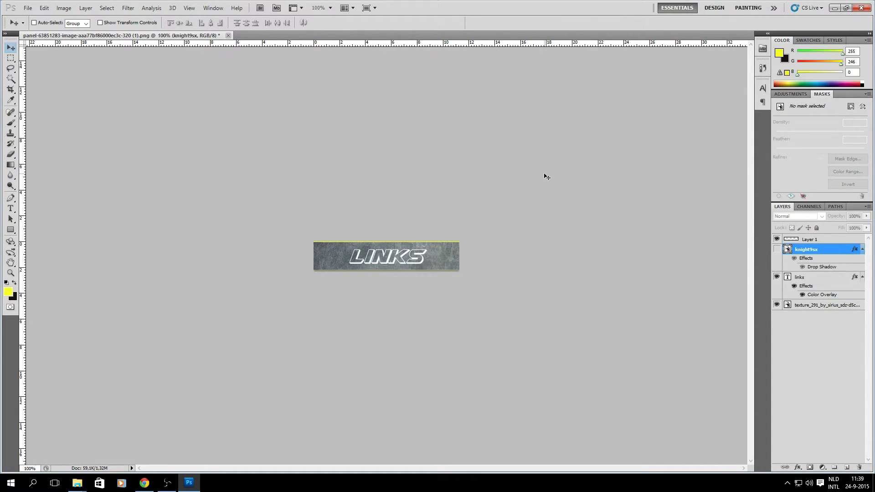
Switch to Chrome and look over the existing info panels on the Twitch channel page.
{"action": "left_click", "coordinate": [142, 483]}
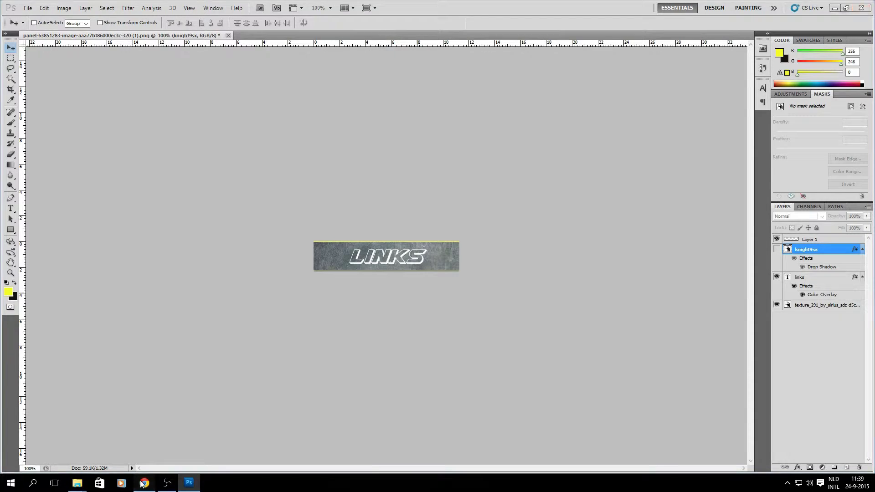
{"action": "scroll", "coordinate": [440, 311], "scroll_direction": "down", "scroll_amount": 6}
{"action": "scroll", "coordinate": [440, 311], "scroll_direction": "down", "scroll_amount": 1}
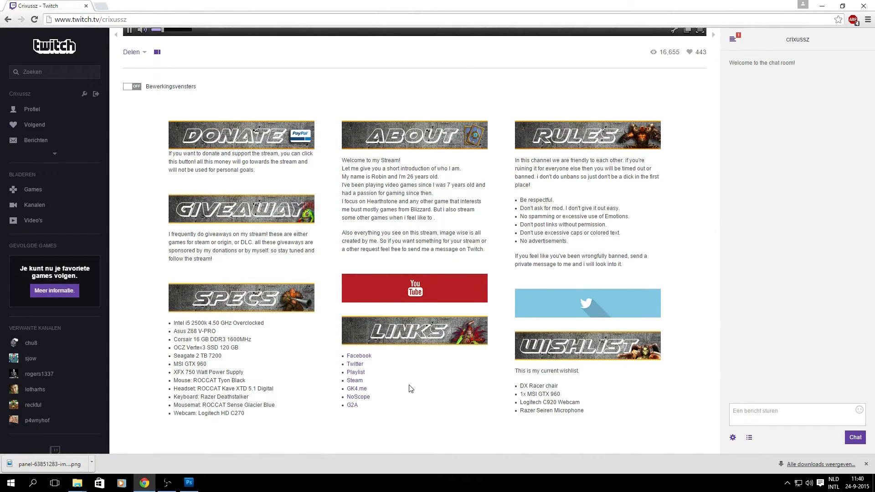
{"action": "scroll", "coordinate": [459, 230], "scroll_direction": "up", "scroll_amount": 1}
{"action": "scroll", "coordinate": [458, 230], "scroll_direction": "down", "scroll_amount": 1}
{"action": "mouse_move", "coordinate": [181, 488]}
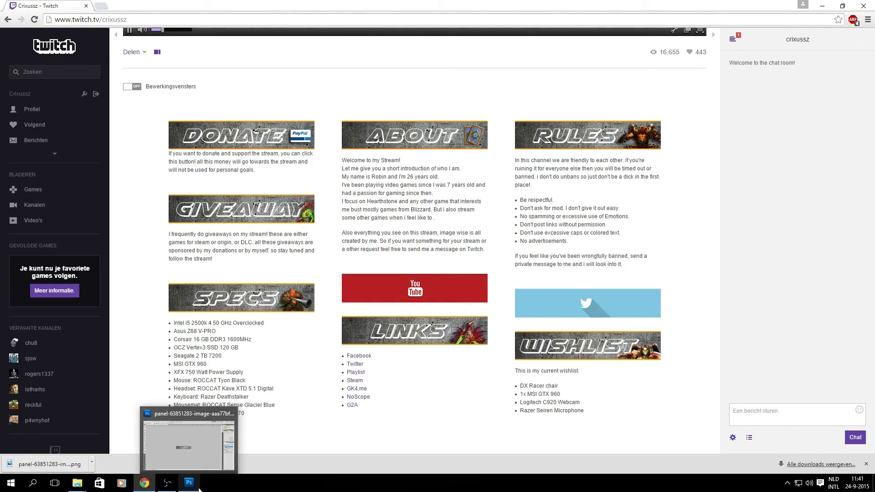
{"action": "left_click", "coordinate": [170, 485]}
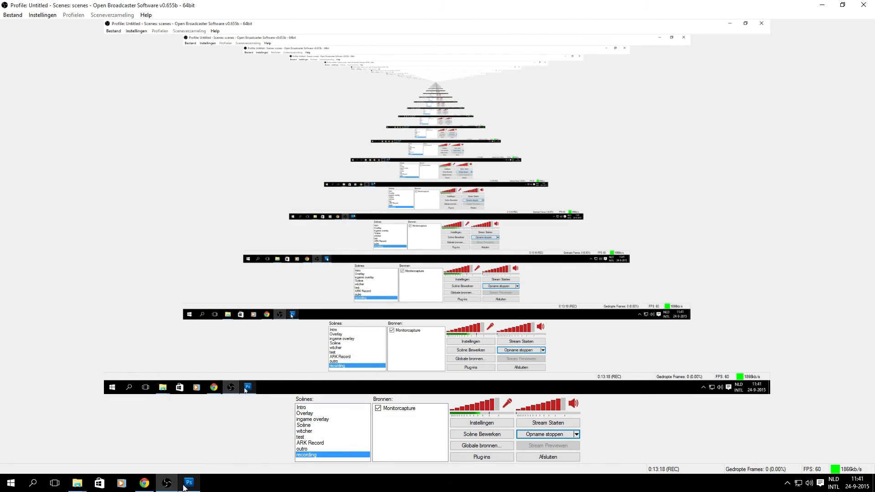
{"action": "left_click", "coordinate": [150, 486]}
{"action": "left_click", "coordinate": [167, 484]}
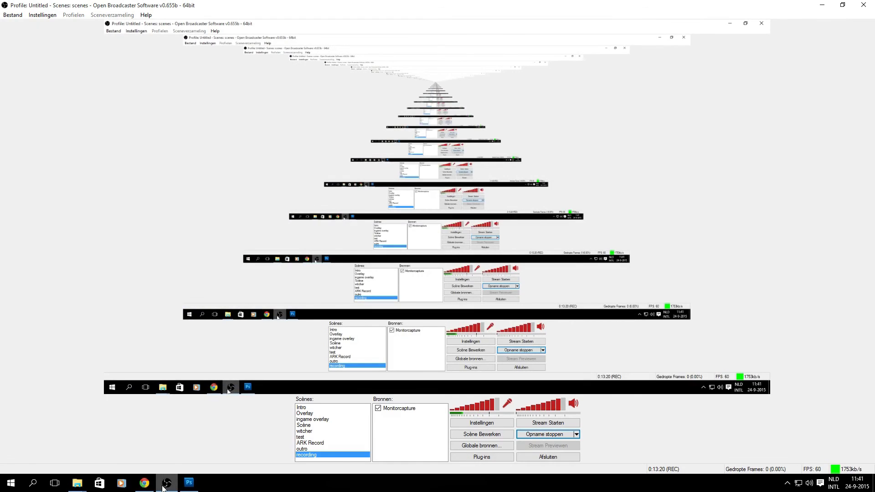